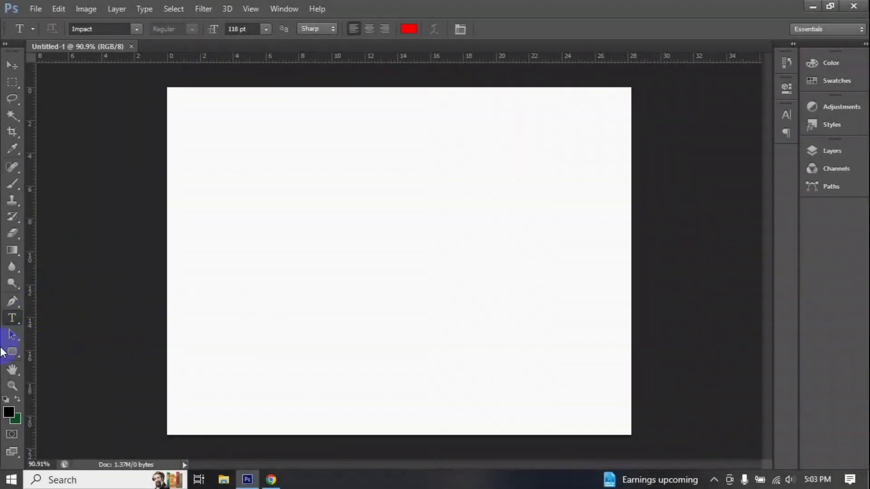
- Draw a wide black rounded rectangle in the lower centre of the canvas
{"action": "left_click", "coordinate": [12, 351]}
{"action": "left_click_drag", "start_coordinate": [242, 283], "coordinate": [434, 400]}
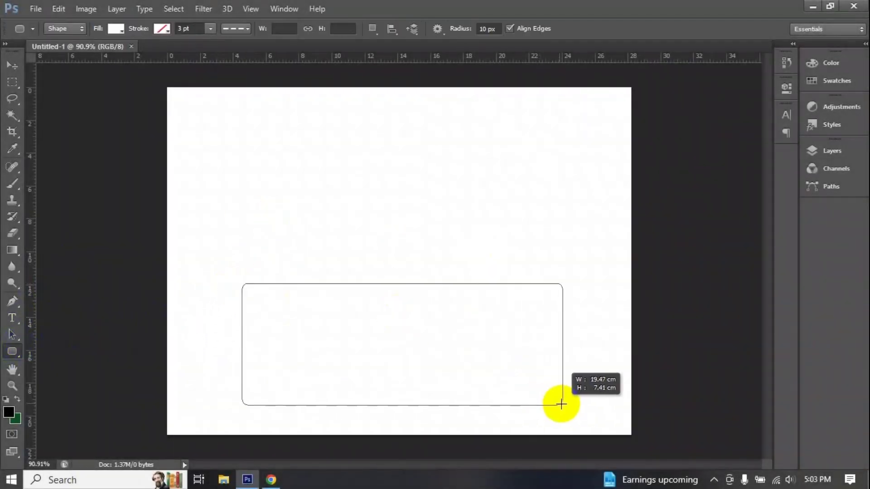
{"action": "left_click", "coordinate": [9, 67]}
{"action": "left_click_drag", "start_coordinate": [342, 317], "coordinate": [412, 321]}
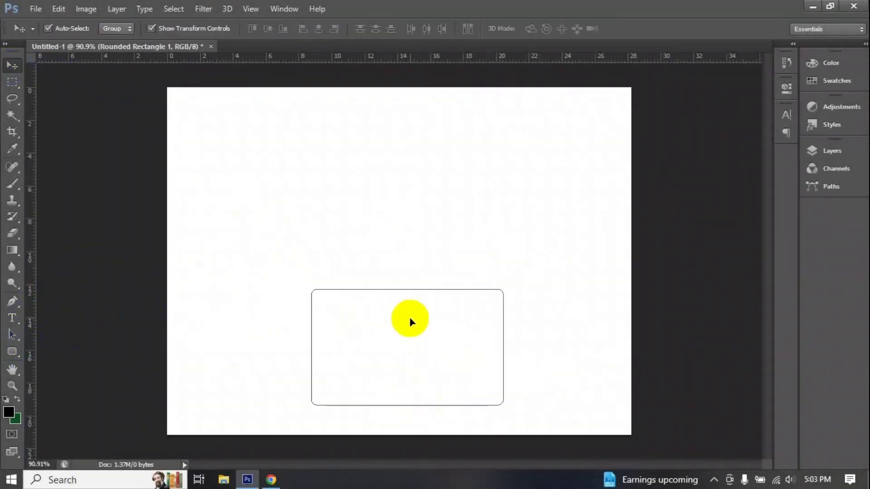
{"action": "left_click", "coordinate": [832, 150]}
{"action": "double_click", "coordinate": [674, 214]}
{"action": "key", "text": "Return"}
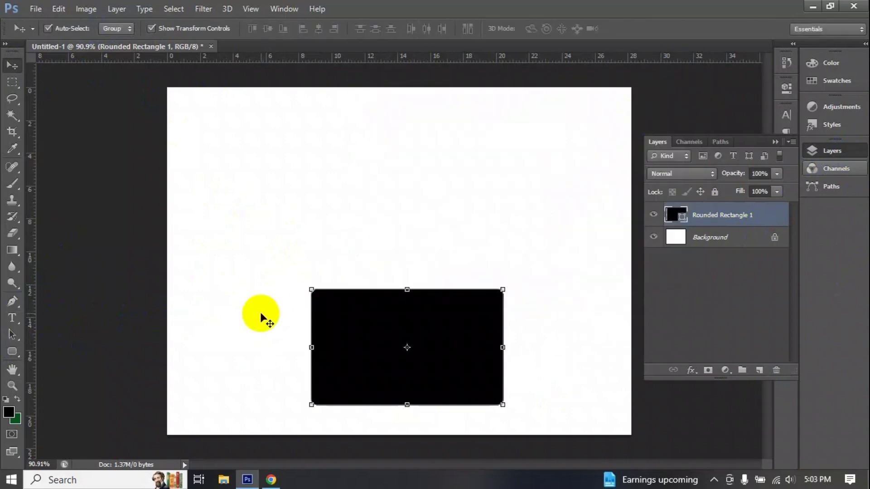
- Add a narrower rounded block at the left and duplicate it to the right side
{"action": "key", "text": "u"}
{"action": "left_click_drag", "start_coordinate": [231, 297], "coordinate": [317, 402]}
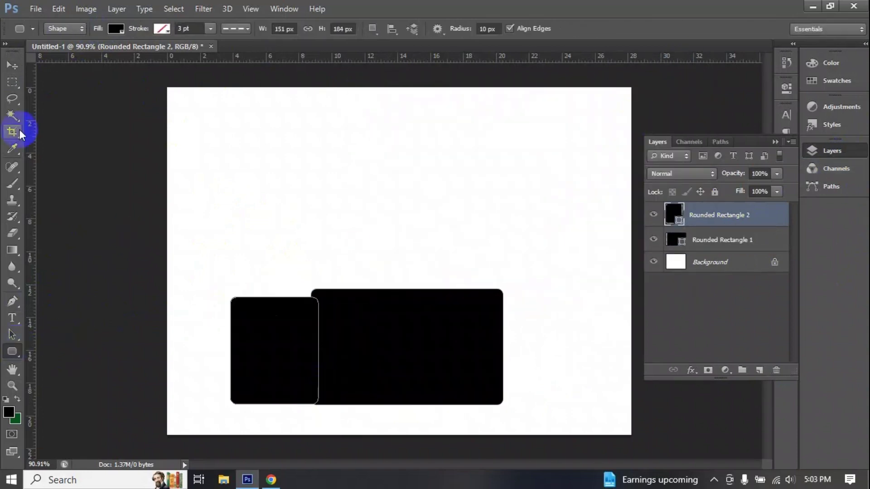
{"action": "key", "text": "v"}
{"action": "mouse_move", "coordinate": [245, 317]}
{"action": "left_mouse_down"}
{"action": "mouse_move", "coordinate": [287, 301]}
{"action": "mouse_move", "coordinate": [251, 323]}
{"action": "mouse_move", "coordinate": [503, 319]}
{"action": "left_mouse_up"}
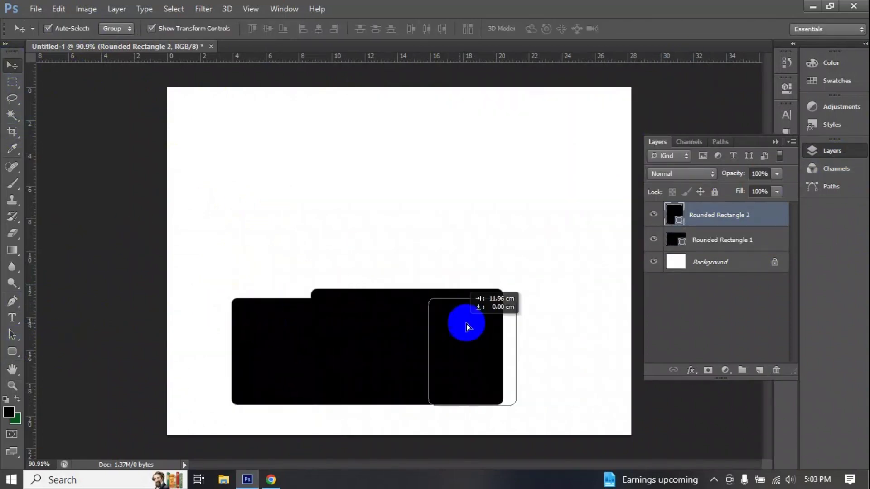
{"action": "left_click", "coordinate": [436, 169]}
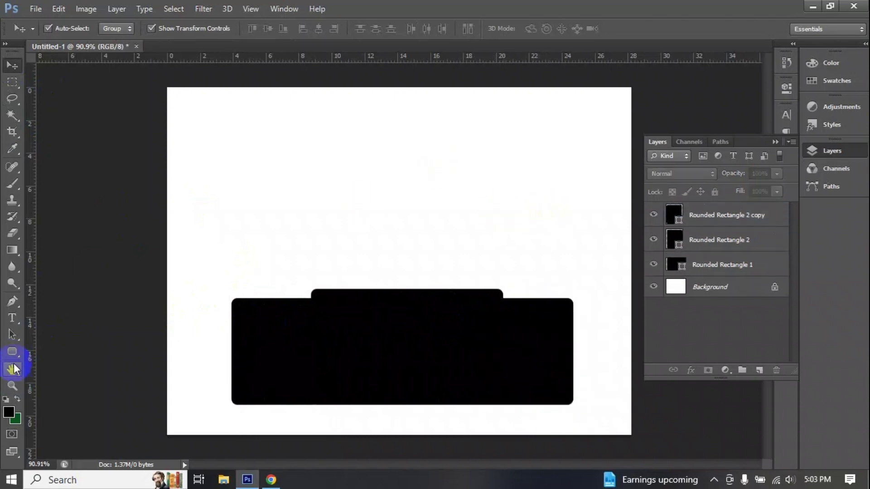
- Draw a long rounded base strip along the canvas bottom and fill it black
{"action": "key", "text": "u"}
{"action": "mouse_move", "coordinate": [170, 400]}
{"action": "left_mouse_down"}
{"action": "mouse_move", "coordinate": [550, 424]}
{"action": "mouse_move", "coordinate": [641, 438]}
{"action": "left_mouse_up"}
{"action": "left_click", "coordinate": [115, 28]}
{"action": "left_click", "coordinate": [326, 151]}
{"action": "double_click", "coordinate": [671, 215]}
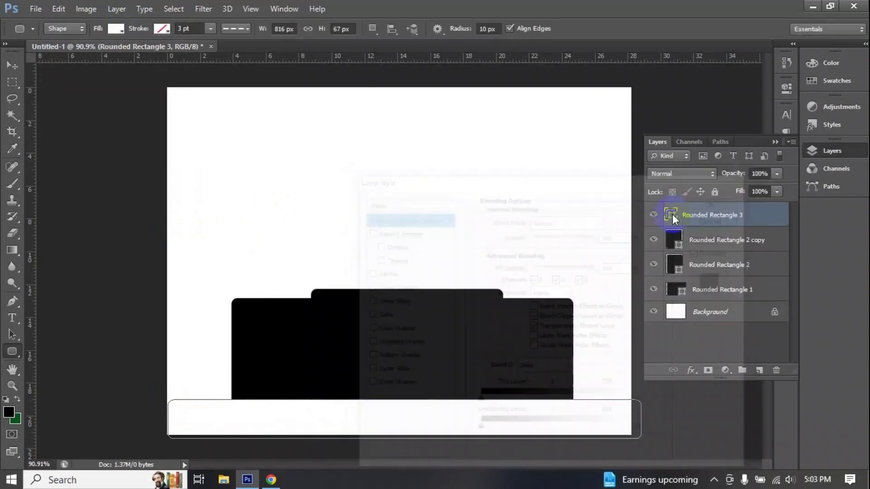
{"action": "left_click", "coordinate": [708, 218]}
{"action": "double_click", "coordinate": [671, 215]}
{"action": "left_click", "coordinate": [666, 102]}
{"action": "left_click", "coordinate": [12, 65]}
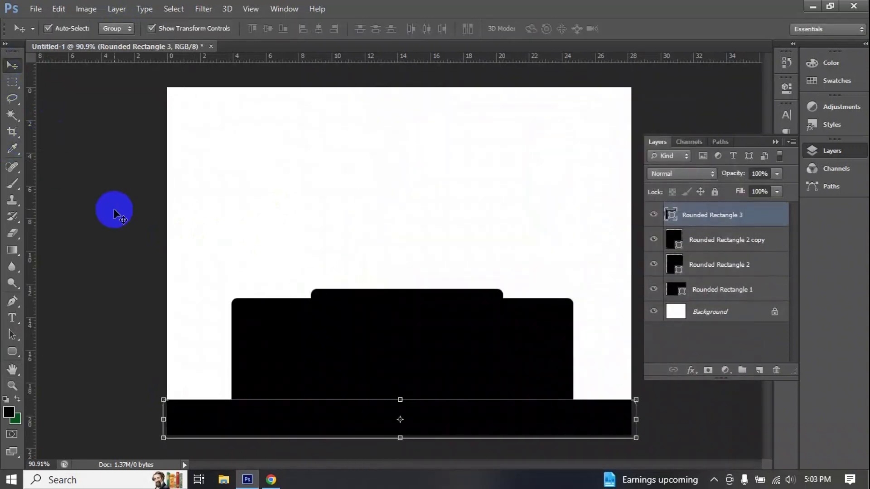
{"action": "left_click", "coordinate": [116, 210]}
{"action": "left_click", "coordinate": [13, 351]}
- Draw two small stacked pills at the left end of the base strip
{"action": "left_click_drag", "start_coordinate": [174, 395], "coordinate": [213, 399]}
{"action": "left_click", "coordinate": [115, 28]}
{"action": "left_click", "coordinate": [113, 347]}
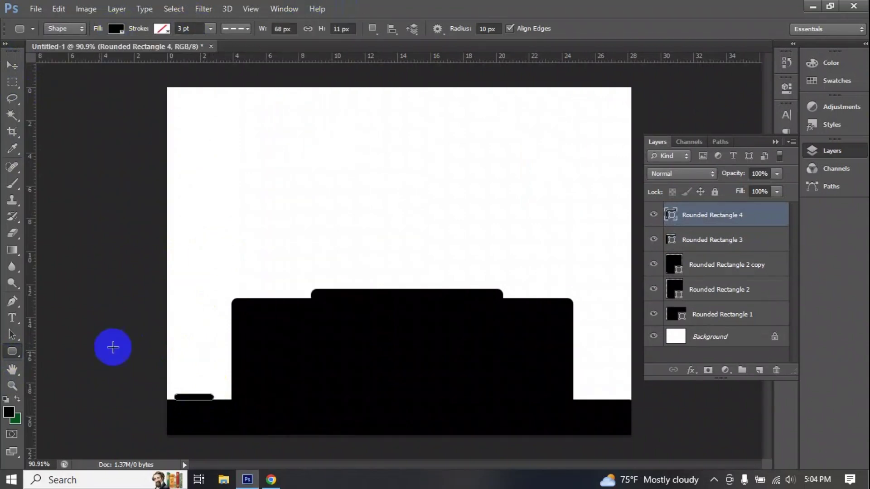
{"action": "left_click_drag", "start_coordinate": [207, 393], "coordinate": [207, 393]}
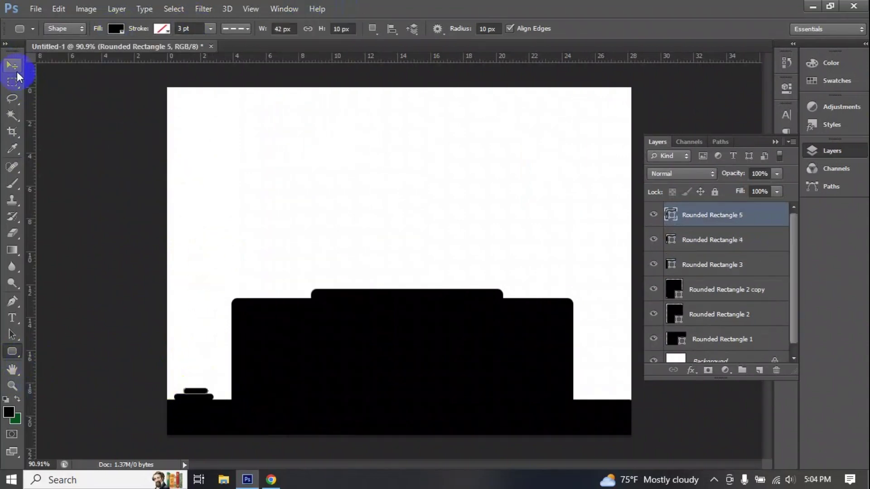
{"action": "left_click", "coordinate": [14, 67]}
{"action": "left_click", "coordinate": [154, 299]}
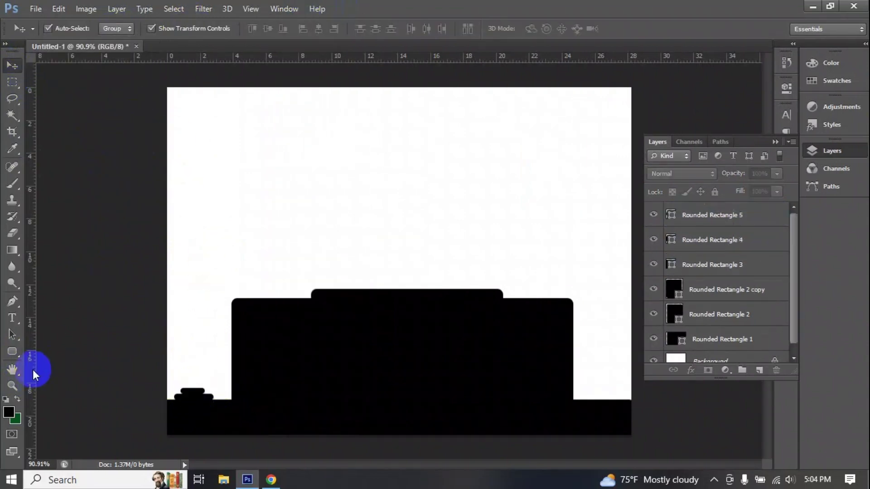
- Draw a tall narrow black shaft above the pills and shorten it by lowering its top
{"action": "left_click", "coordinate": [12, 351]}
{"action": "right_click", "coordinate": [12, 351]}
{"action": "left_click", "coordinate": [77, 361]}
{"action": "left_click_drag", "start_coordinate": [182, 225], "coordinate": [205, 386]}
{"action": "left_click", "coordinate": [116, 29]}
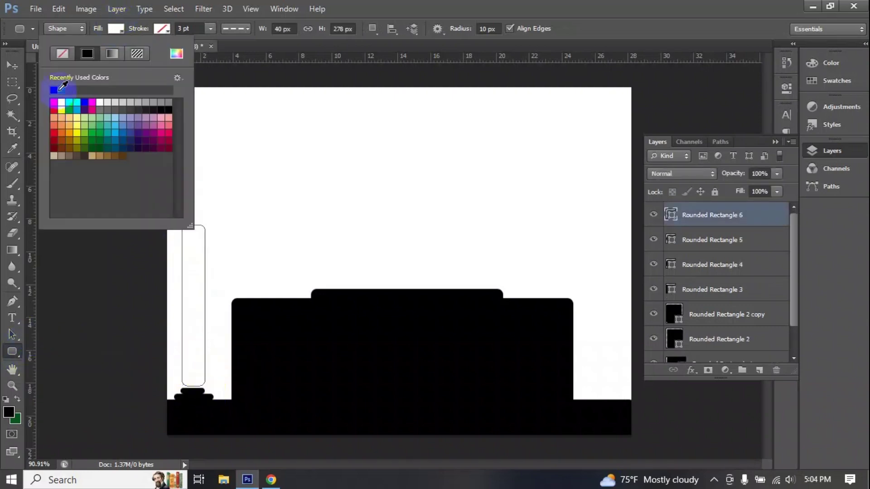
{"action": "left_click", "coordinate": [93, 111]}
{"action": "left_click", "coordinate": [116, 29]}
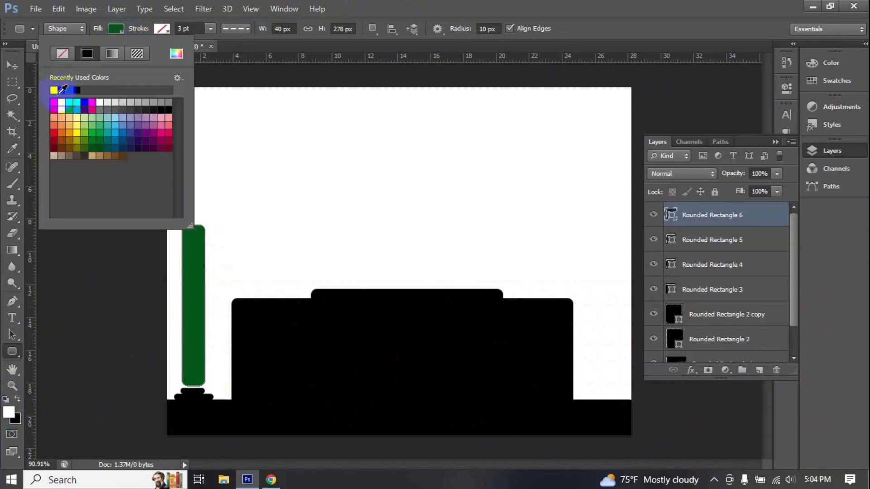
{"action": "left_click", "coordinate": [67, 89]}
{"action": "left_click", "coordinate": [12, 65]}
{"action": "left_click", "coordinate": [95, 203]}
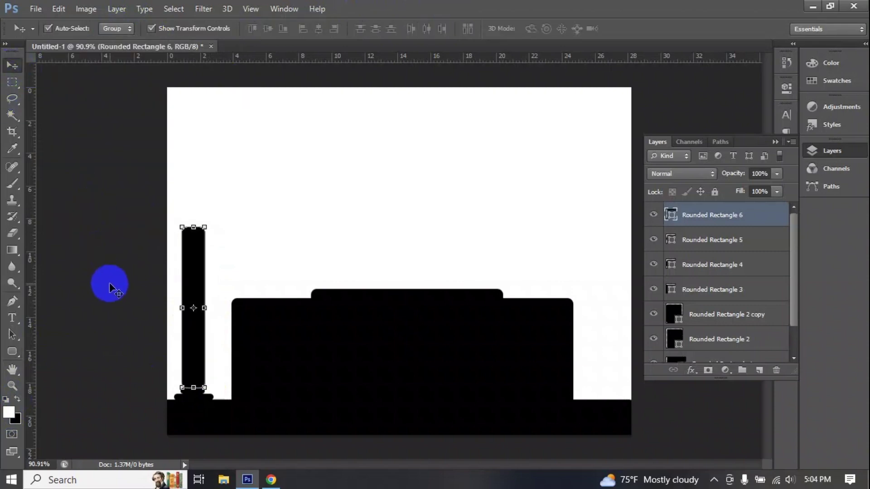
{"action": "left_click_drag", "start_coordinate": [202, 311], "coordinate": [200, 313]}
{"action": "left_click_drag", "start_coordinate": [192, 228], "coordinate": [190, 301]}
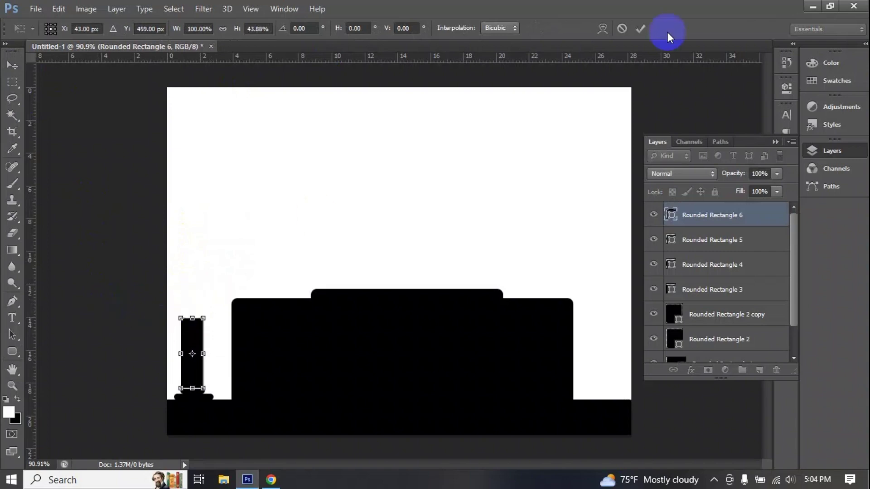
{"action": "left_click", "coordinate": [640, 29]}
- Zoom in and draw a small rounded pill on top of the shaft
{"action": "scroll", "coordinate": [246, 225], "scroll_direction": "up", "scroll_amount": 3}
{"action": "key", "text": "u"}
{"action": "left_click_drag", "start_coordinate": [119, 264], "coordinate": [173, 277]}
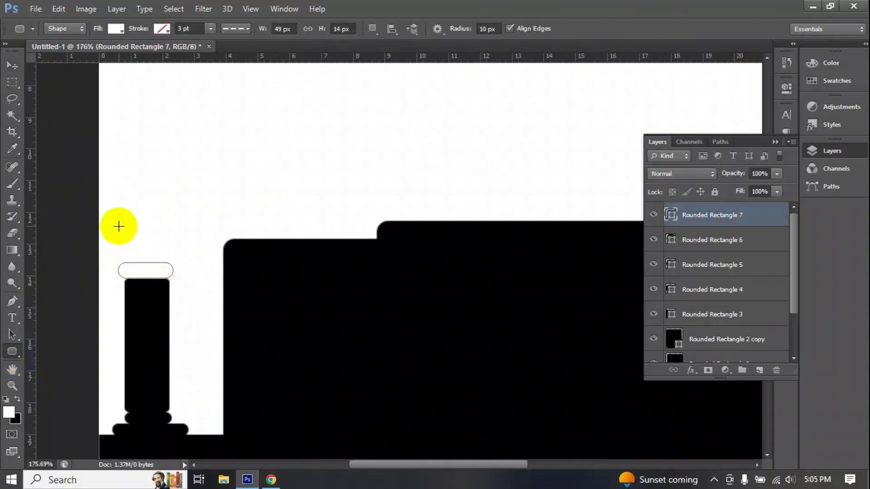
- Fill the collar pill black and add a narrow rectangular upper shaft above it
{"action": "left_click", "coordinate": [116, 28]}
{"action": "left_click", "coordinate": [121, 226]}
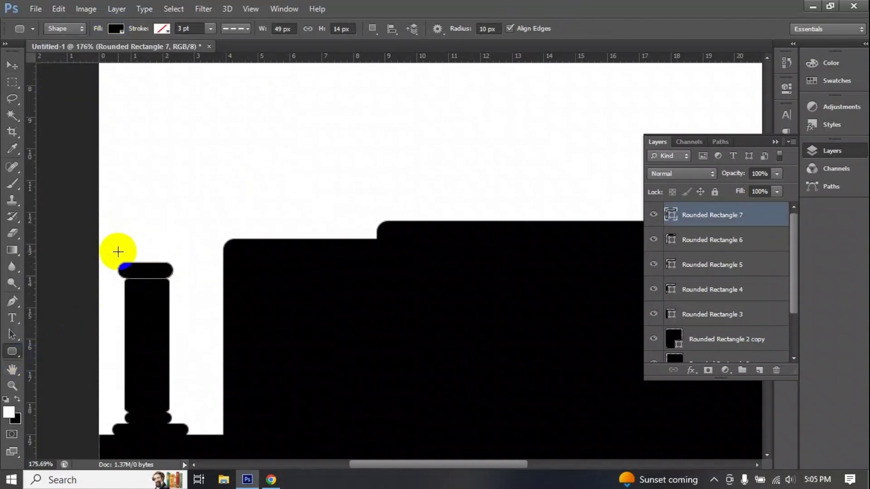
{"action": "right_click", "coordinate": [13, 352]}
{"action": "left_click", "coordinate": [51, 348]}
{"action": "left_click_drag", "start_coordinate": [122, 208], "coordinate": [169, 268]}
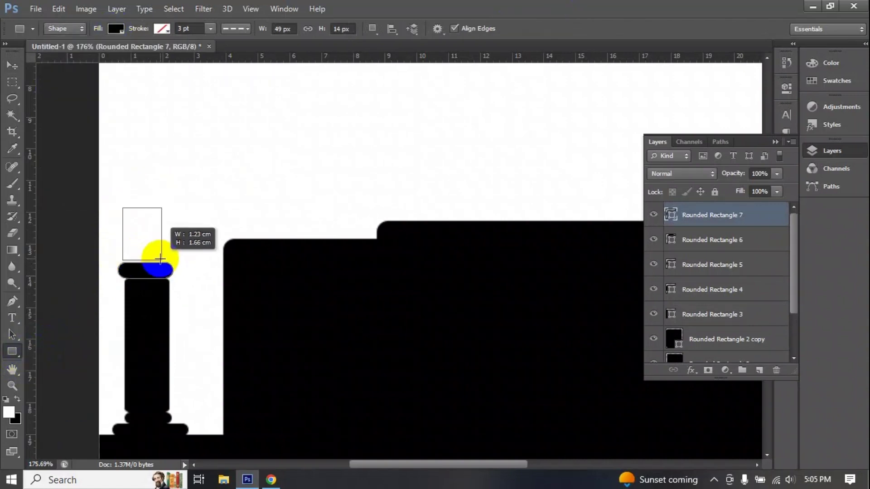
{"action": "left_click", "coordinate": [11, 67]}
{"action": "mouse_move", "coordinate": [151, 224]}
{"action": "left_mouse_down"}
{"action": "mouse_move", "coordinate": [151, 278]}
{"action": "mouse_move", "coordinate": [129, 291]}
{"action": "left_mouse_up"}
{"action": "left_click", "coordinate": [641, 28]}
{"action": "left_click_drag", "start_coordinate": [150, 249], "coordinate": [289, 175]}
- Centre the collar pill under the upper shaft with a slight nudge right
{"action": "left_click", "coordinate": [279, 157]}
{"action": "left_click", "coordinate": [146, 231]}
{"action": "left_click", "coordinate": [269, 215]}
{"action": "left_click", "coordinate": [129, 271]}
{"action": "left_click", "coordinate": [203, 222]}
{"action": "left_click", "coordinate": [174, 271]}
{"action": "left_click", "coordinate": [154, 227]}
{"action": "left_click_drag", "start_coordinate": [170, 272], "coordinate": [172, 272]}
{"action": "left_click", "coordinate": [226, 222]}
- Draw a wide rounded-rectangle cap on top of the minaret
{"action": "right_click", "coordinate": [12, 352]}
{"action": "left_click", "coordinate": [68, 375]}
{"action": "left_click_drag", "start_coordinate": [107, 183], "coordinate": [176, 203]}
{"action": "left_click", "coordinate": [115, 29]}
{"action": "key", "text": "Escape"}
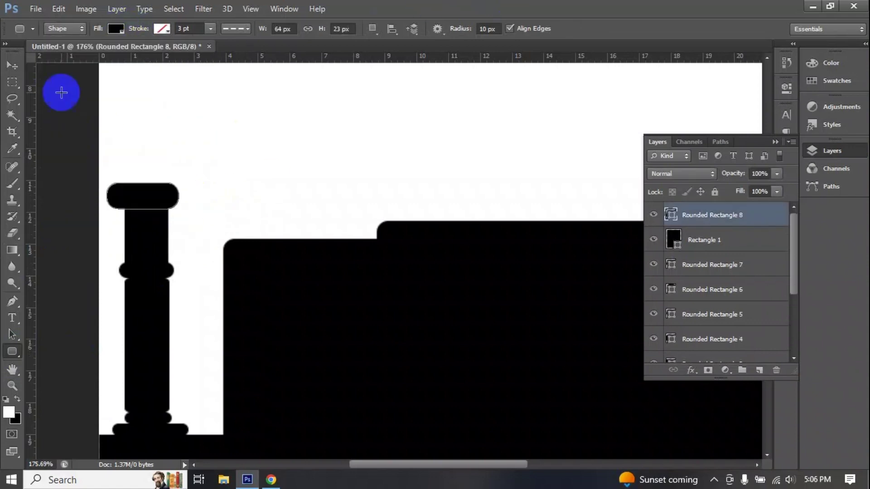
{"action": "key", "text": "v"}
{"action": "left_click", "coordinate": [281, 149]}
{"action": "right_click", "coordinate": [10, 353]}
{"action": "left_click", "coordinate": [68, 415]}
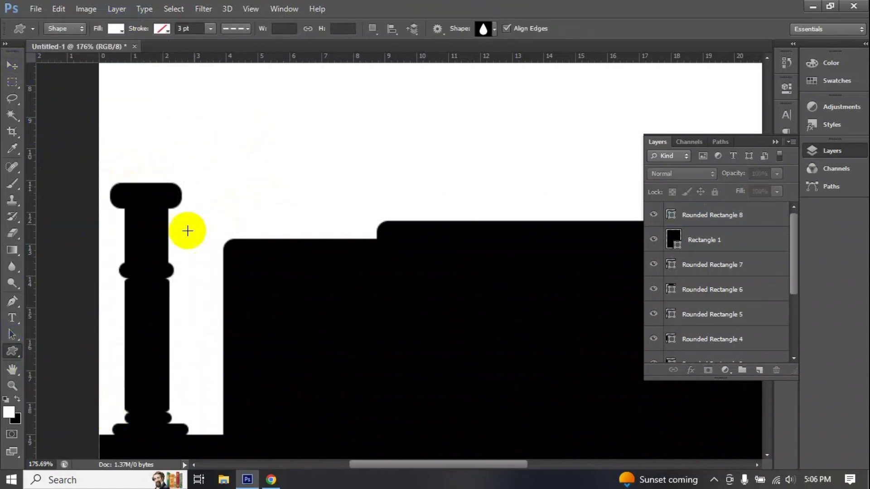
- Draw a black raindrop custom shape and fit it onto the minaret top as a dome
{"action": "left_click", "coordinate": [494, 30]}
{"action": "left_click", "coordinate": [324, 129]}
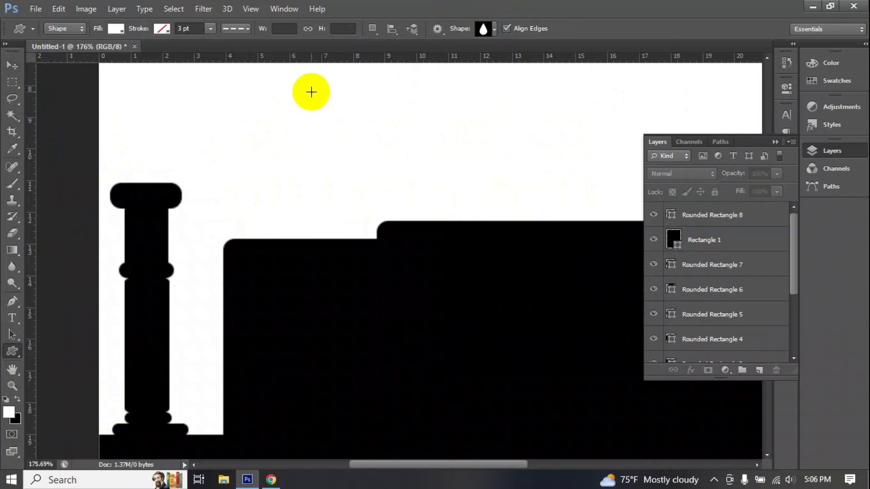
{"action": "left_click_drag", "start_coordinate": [311, 92], "coordinate": [373, 158]}
{"action": "left_click", "coordinate": [115, 28]}
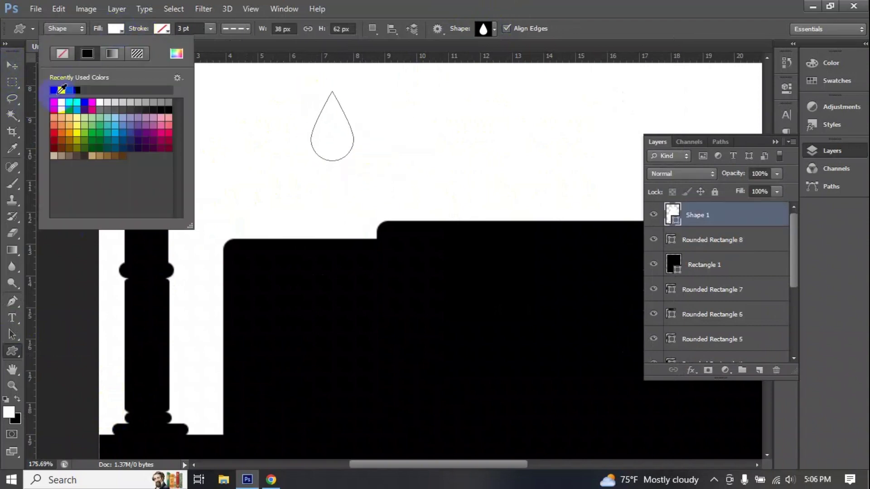
{"action": "left_click", "coordinate": [77, 90]}
{"action": "left_click", "coordinate": [12, 65]}
{"action": "mouse_move", "coordinate": [327, 107]}
{"action": "left_mouse_down"}
{"action": "mouse_move", "coordinate": [141, 157]}
{"action": "mouse_move", "coordinate": [120, 128]}
{"action": "left_mouse_up"}
{"action": "mouse_move", "coordinate": [174, 163]}
{"action": "left_mouse_down"}
{"action": "mouse_move", "coordinate": [163, 195]}
{"action": "mouse_move", "coordinate": [163, 167]}
{"action": "left_mouse_up"}
{"action": "left_click", "coordinate": [640, 28]}
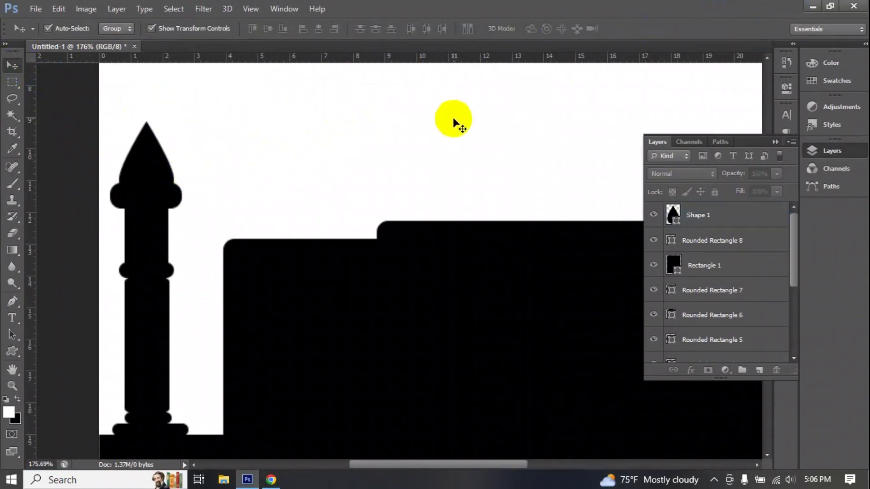
- Zoom in to check the dome, then try an arrow custom shape and undo it
{"action": "scroll", "coordinate": [307, 200], "scroll_direction": "up", "scroll_amount": 2}
{"action": "scroll", "coordinate": [307, 200], "scroll_direction": "up", "scroll_amount": 1}
{"action": "left_click", "coordinate": [169, 218]}
{"action": "left_click", "coordinate": [258, 181]}
{"action": "left_click", "coordinate": [160, 197]}
{"action": "left_click", "coordinate": [263, 201]}
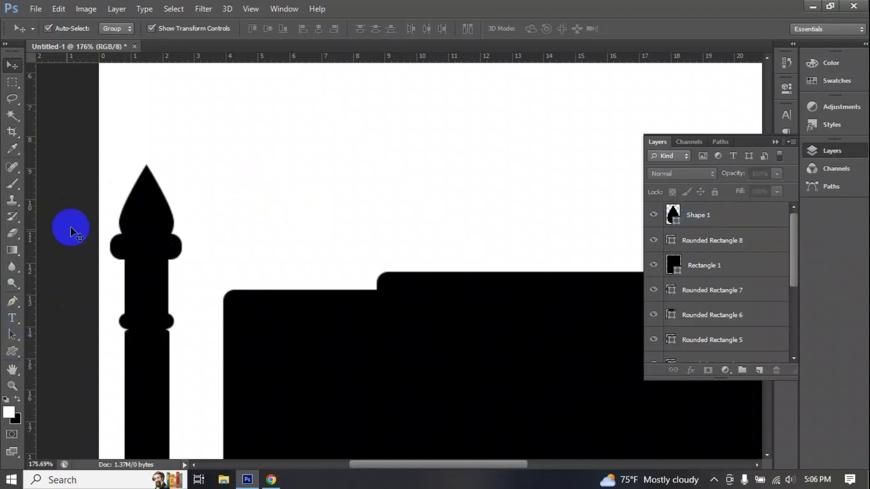
{"action": "left_click", "coordinate": [13, 352]}
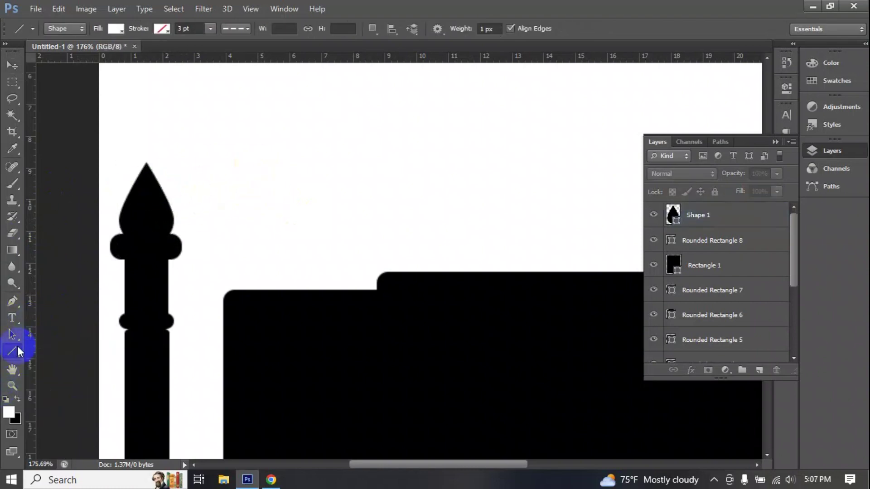
{"action": "left_click", "coordinate": [485, 29]}
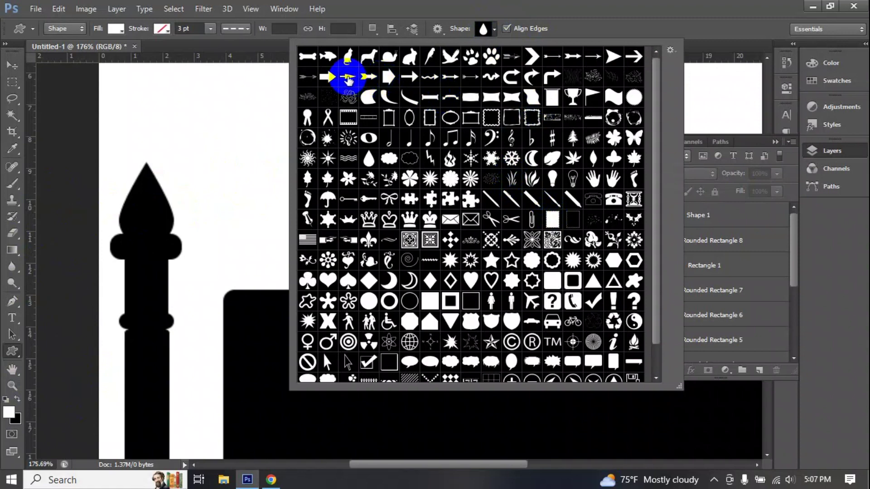
{"action": "double_click", "coordinate": [349, 82]}
{"action": "left_click_drag", "start_coordinate": [250, 234], "coordinate": [372, 236]}
{"action": "key", "text": "ctrl+z"}
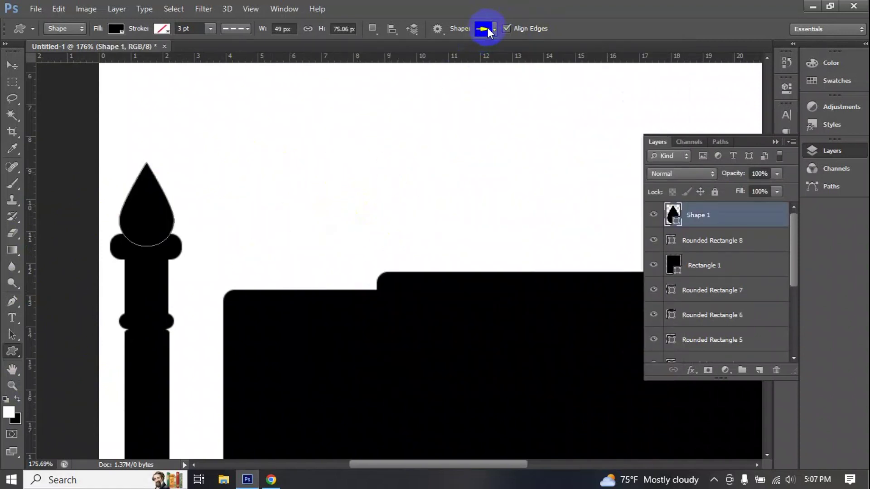
- Add a thin triangle spire on the dome tip, then draw an oval in the sky
{"action": "left_click", "coordinate": [486, 29]}
{"action": "double_click", "coordinate": [593, 283]}
{"action": "left_click_drag", "start_coordinate": [257, 251], "coordinate": [258, 169]}
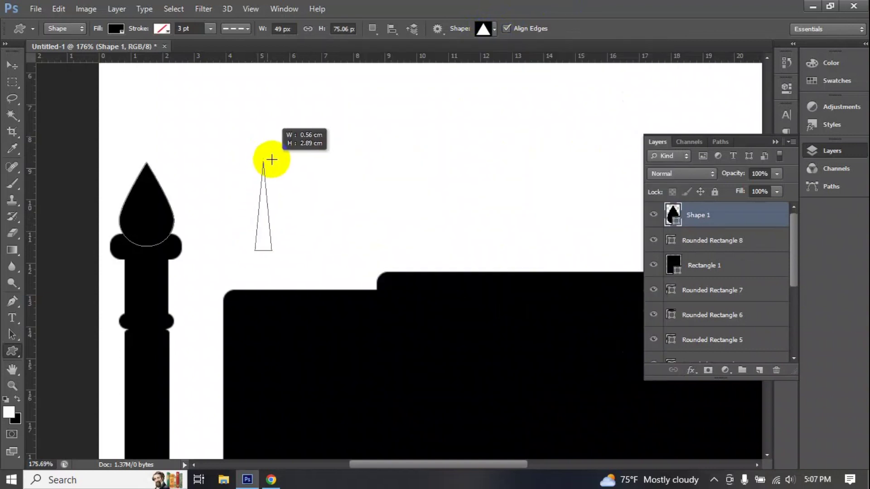
{"action": "left_click", "coordinate": [11, 66]}
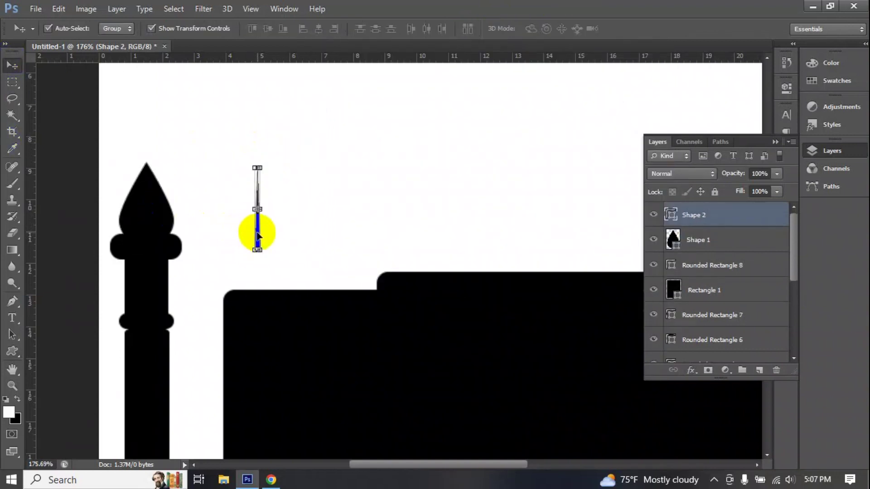
{"action": "mouse_move", "coordinate": [257, 250]}
{"action": "left_mouse_down"}
{"action": "mouse_move", "coordinate": [259, 204]}
{"action": "mouse_move", "coordinate": [145, 164]}
{"action": "left_mouse_up"}
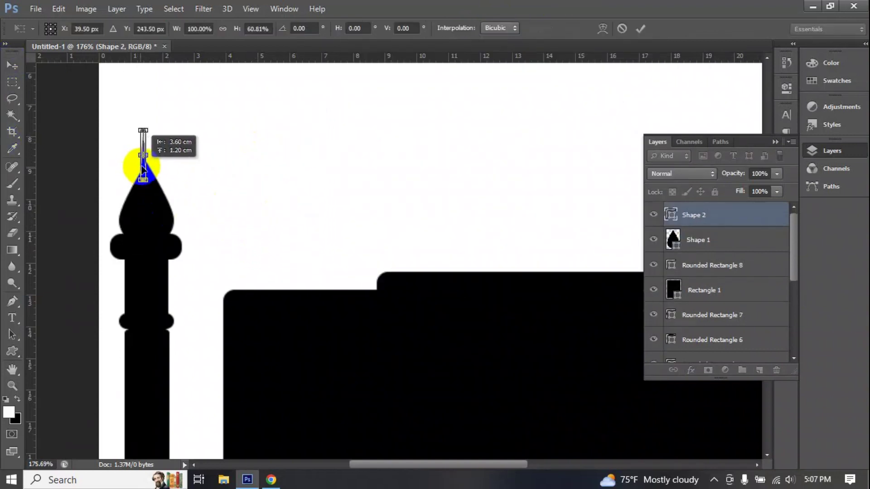
{"action": "left_click", "coordinate": [631, 28]}
{"action": "left_click", "coordinate": [303, 120]}
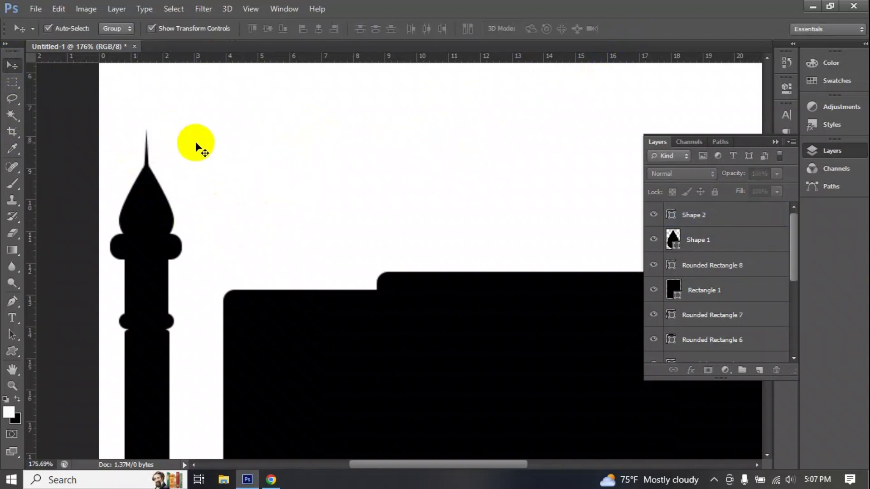
{"action": "right_click", "coordinate": [12, 352]}
{"action": "left_click", "coordinate": [62, 373]}
{"action": "left_click_drag", "start_coordinate": [240, 101], "coordinate": [339, 191]}
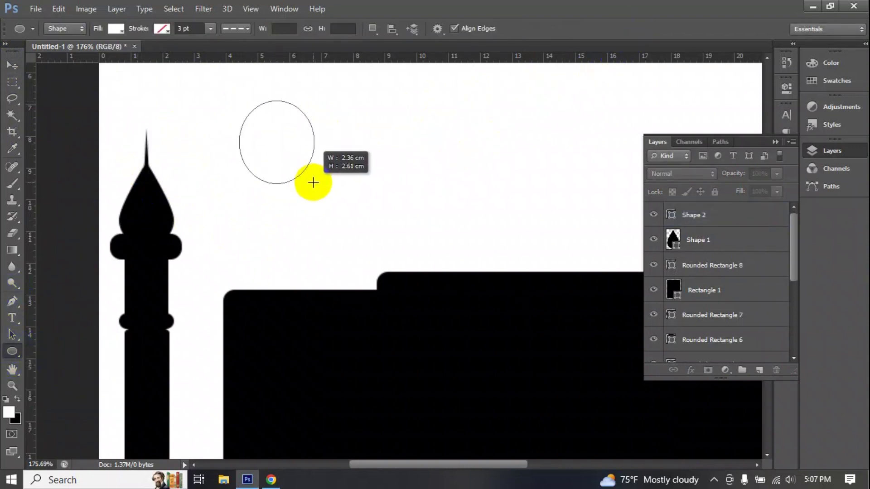
- Fill the oval black and offset a widened white copy to carve a crescent
{"action": "left_click", "coordinate": [115, 29]}
{"action": "left_click", "coordinate": [54, 90]}
{"action": "key", "text": "v"}
{"action": "left_click", "coordinate": [254, 133]}
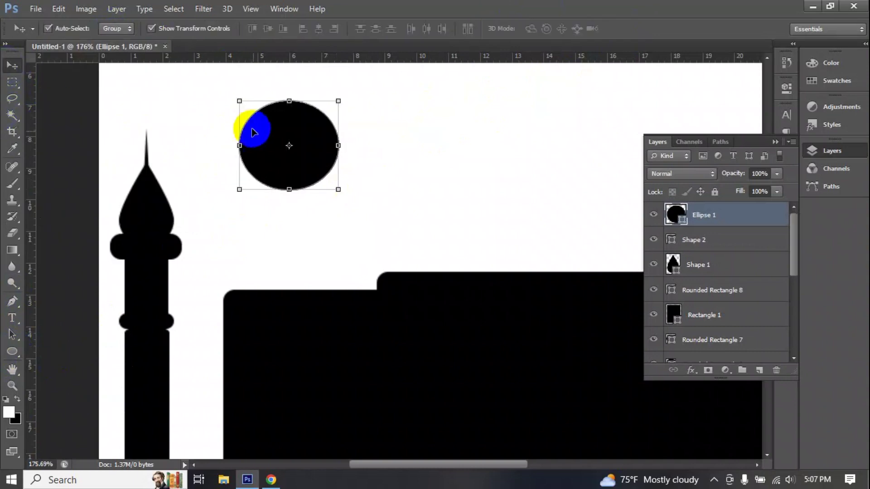
{"action": "left_click_drag", "start_coordinate": [297, 138], "coordinate": [310, 127]}
{"action": "double_click", "coordinate": [675, 215]}
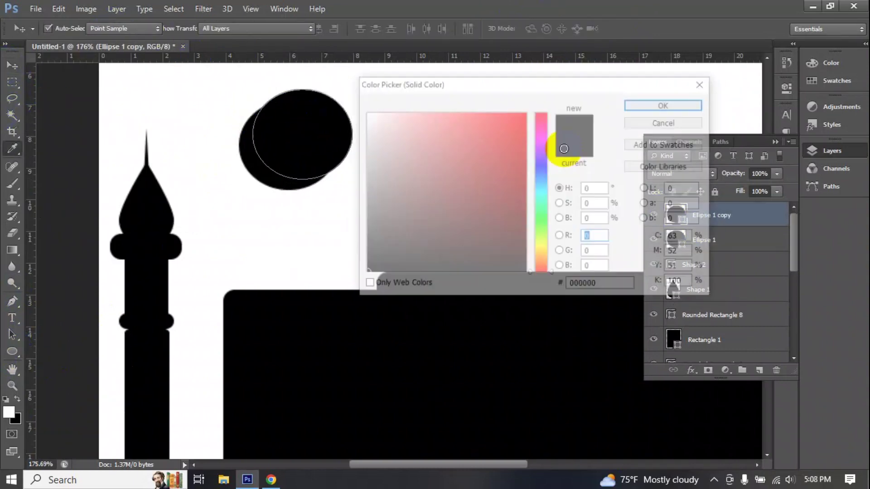
{"action": "left_click", "coordinate": [364, 113]}
{"action": "left_click", "coordinate": [640, 104]}
{"action": "left_click_drag", "start_coordinate": [254, 135], "coordinate": [246, 136]}
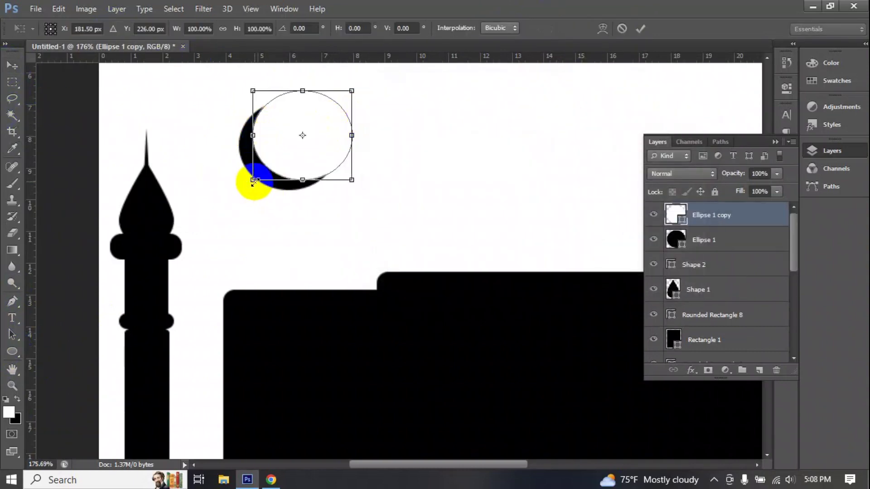
{"action": "left_click", "coordinate": [640, 28]}
- Convert both ovals into one Smart Object and shrink it onto the minaret spire
{"action": "left_click_drag", "start_coordinate": [195, 77], "coordinate": [417, 190]}
{"action": "right_click", "coordinate": [298, 155]}
{"action": "right_click", "coordinate": [671, 214]}
{"action": "left_click", "coordinate": [524, 145]}
{"action": "mouse_move", "coordinate": [239, 94]}
{"action": "left_mouse_down"}
{"action": "mouse_move", "coordinate": [311, 155]}
{"action": "mouse_move", "coordinate": [142, 134]}
{"action": "left_mouse_up"}
{"action": "key", "text": "Return"}
{"action": "left_click", "coordinate": [426, 156]}
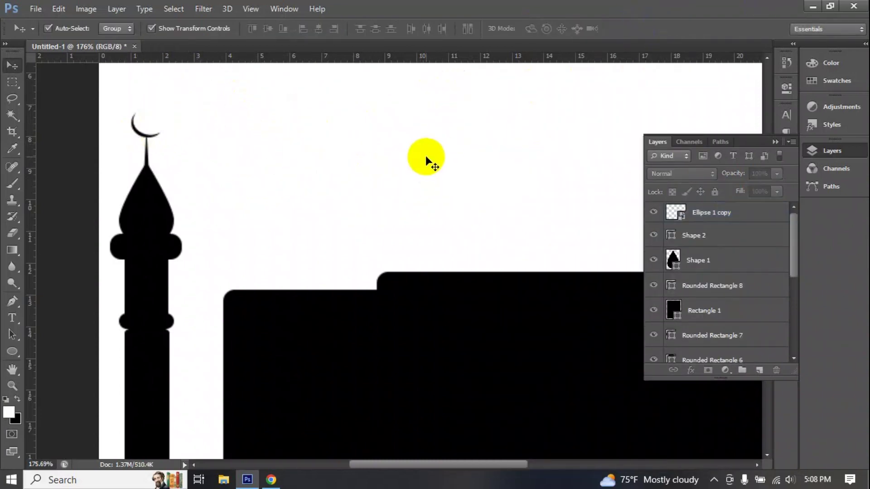
{"action": "scroll", "coordinate": [315, 163], "scroll_direction": "down", "scroll_amount": 3}
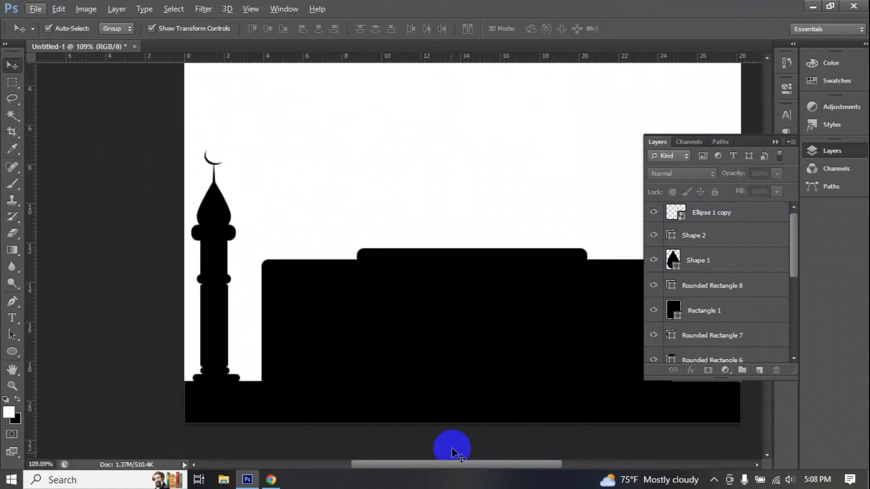
- Try a flat rectangle across the central roof, then undo it
{"action": "left_click_drag", "start_coordinate": [451, 464], "coordinate": [474, 464]}
{"action": "left_click", "coordinate": [13, 351]}
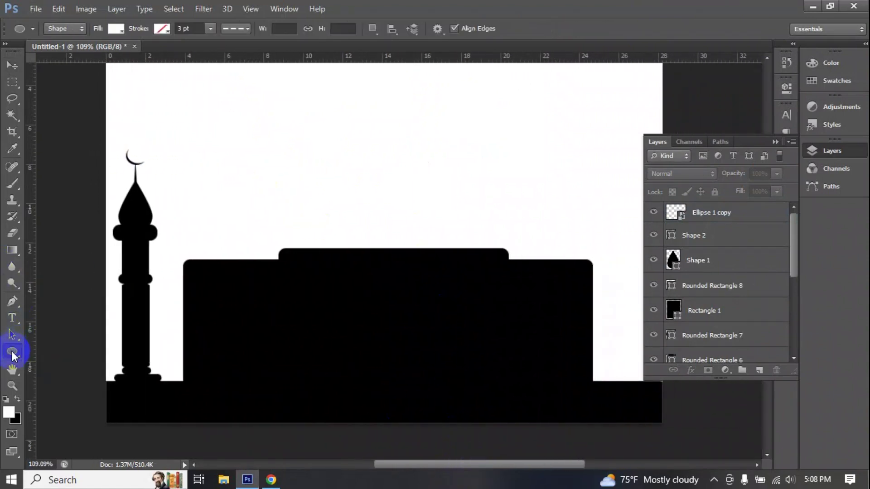
{"action": "right_click", "coordinate": [12, 352]}
{"action": "left_click", "coordinate": [77, 352]}
{"action": "left_click_drag", "start_coordinate": [280, 233], "coordinate": [390, 252]}
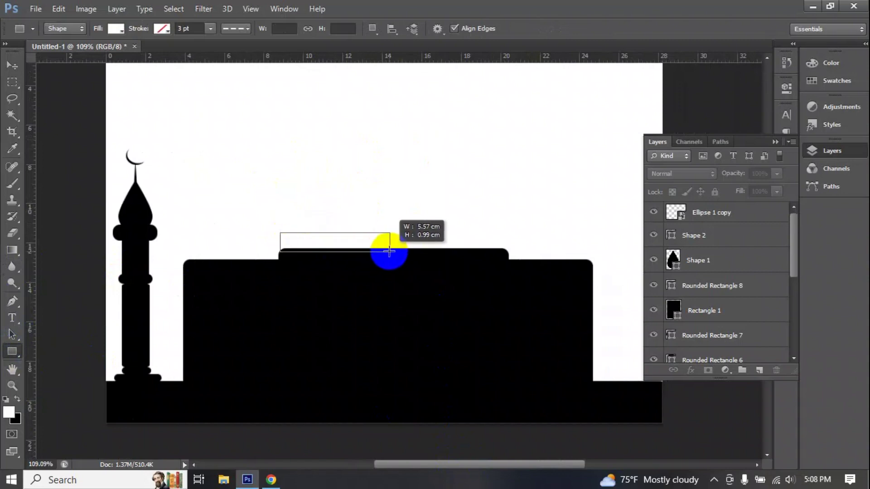
{"action": "key", "text": "ctrl+z"}
- Switch to the Rounded Rectangle tool with a black fill, discarding a white trial bar
{"action": "right_click", "coordinate": [12, 351]}
{"action": "left_click", "coordinate": [77, 363]}
{"action": "left_click_drag", "start_coordinate": [280, 225], "coordinate": [358, 236]}
{"action": "key", "text": "ctrl+z"}
{"action": "left_click", "coordinate": [115, 28]}
{"action": "left_click", "coordinate": [52, 67]}
- Draw a black rounded bar atop the central roof and a longer bar above it
{"action": "left_click_drag", "start_coordinate": [281, 226], "coordinate": [494, 248]}
{"action": "left_click", "coordinate": [12, 68]}
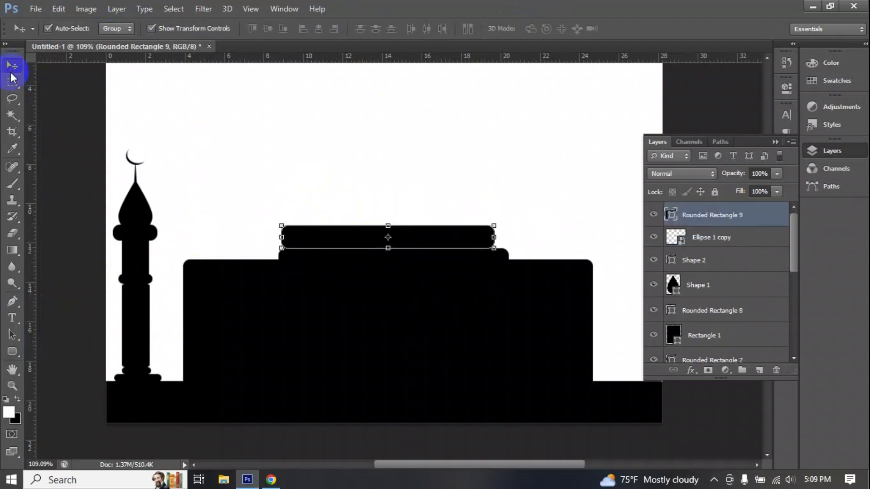
{"action": "left_click", "coordinate": [401, 236]}
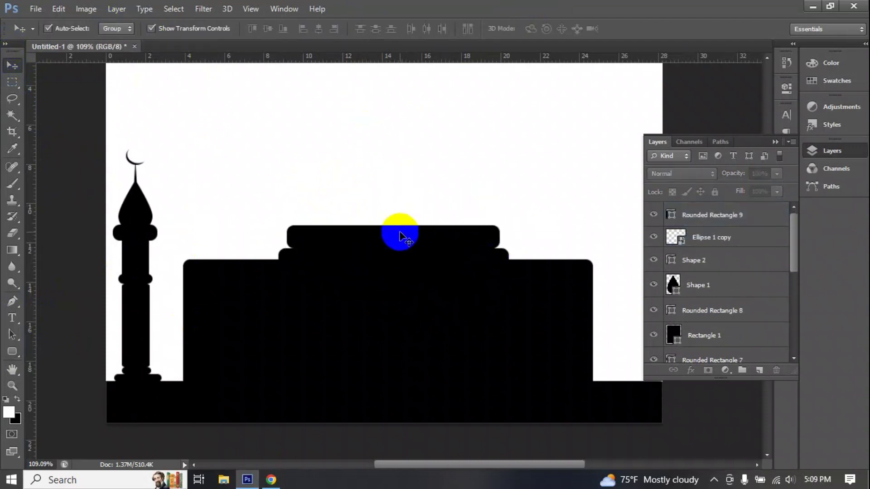
{"action": "left_click", "coordinate": [13, 353]}
{"action": "left_click_drag", "start_coordinate": [301, 184], "coordinate": [487, 203]}
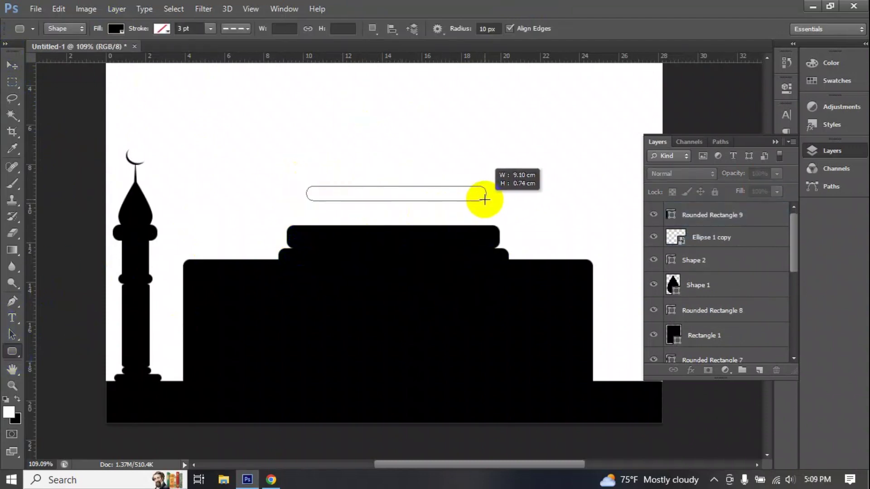
- Shorten the lower roof bar's height and move the upper bar down onto it
{"action": "key", "text": "v"}
{"action": "left_click", "coordinate": [398, 233]}
{"action": "key", "text": "ctrl+t"}
{"action": "left_click_drag", "start_coordinate": [393, 226], "coordinate": [394, 233]}
{"action": "left_click", "coordinate": [640, 29]}
{"action": "mouse_move", "coordinate": [432, 193]}
{"action": "left_mouse_down"}
{"action": "mouse_move", "coordinate": [421, 207]}
{"action": "mouse_move", "coordinate": [434, 225]}
{"action": "left_mouse_up"}
- Dismiss stray rounded-rectangle settings and select both central roof bars
{"action": "left_click", "coordinate": [12, 352]}
{"action": "left_click", "coordinate": [346, 194]}
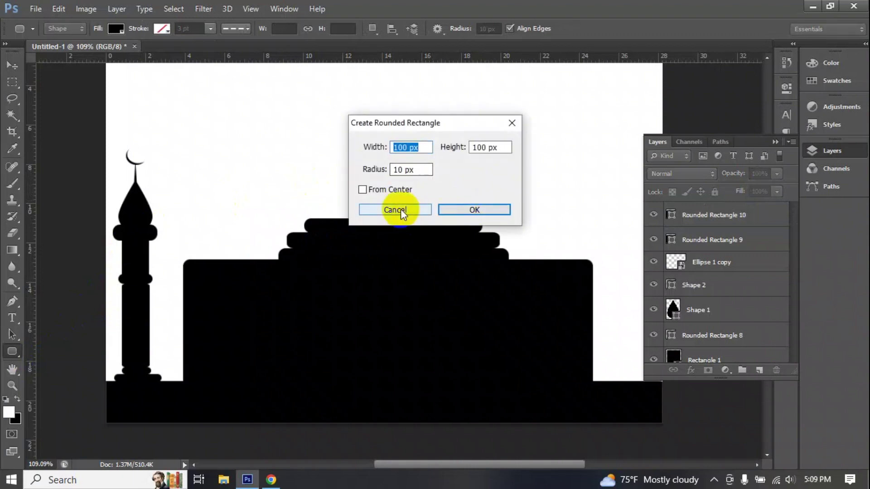
{"action": "left_click", "coordinate": [401, 209]}
{"action": "key", "text": "v"}
{"action": "left_click_drag", "start_coordinate": [254, 193], "coordinate": [443, 250]}
{"action": "left_click", "coordinate": [259, 230]}
{"action": "key", "text": "u"}
- Draw small stepped bars on the left wing and Alt-drag copies to the right wing
{"action": "mouse_move", "coordinate": [190, 249]}
{"action": "left_mouse_down"}
{"action": "mouse_move", "coordinate": [255, 259]}
{"action": "mouse_move", "coordinate": [246, 249]}
{"action": "left_mouse_up"}
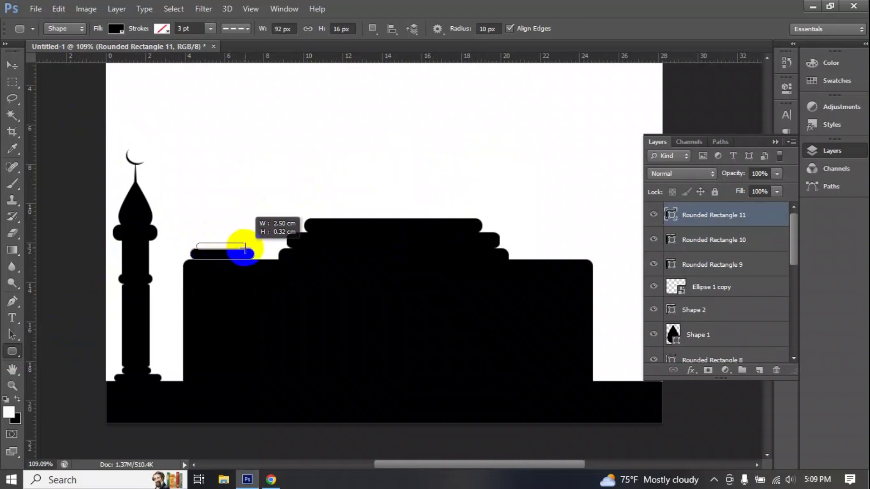
{"action": "left_click", "coordinate": [11, 65]}
{"action": "left_click", "coordinate": [227, 251], "text": "shift"}
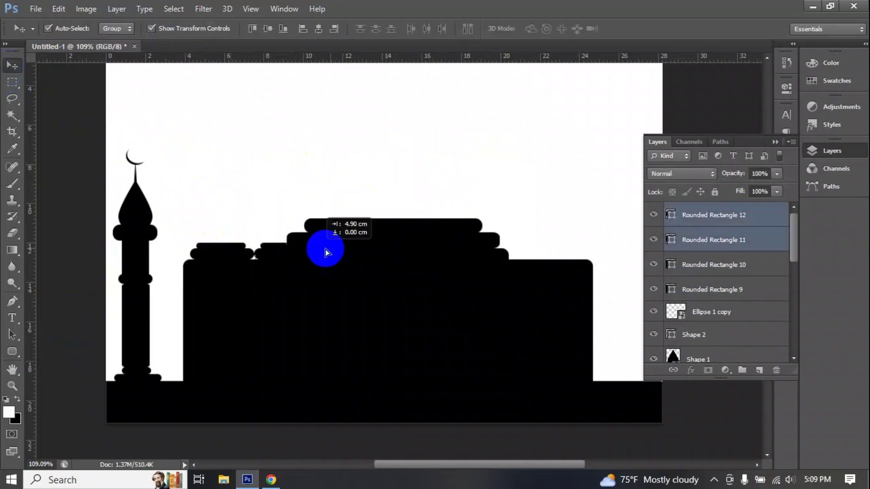
{"action": "left_click_drag", "start_coordinate": [564, 250], "coordinate": [567, 250]}
{"action": "left_click_drag", "start_coordinate": [183, 231], "coordinate": [241, 256]}
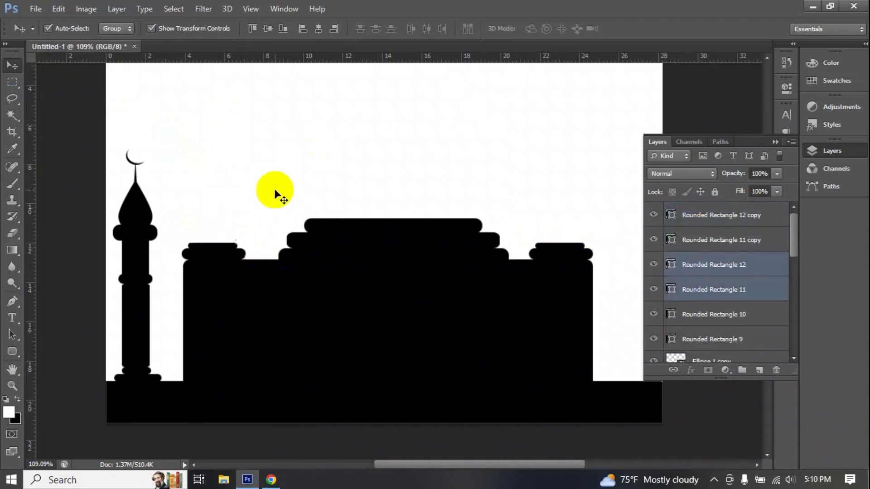
{"action": "left_click", "coordinate": [275, 193]}
{"action": "scroll", "coordinate": [295, 180], "scroll_direction": "up", "scroll_amount": 3}
{"action": "left_click", "coordinate": [12, 352]}
{"action": "left_click", "coordinate": [495, 28]}
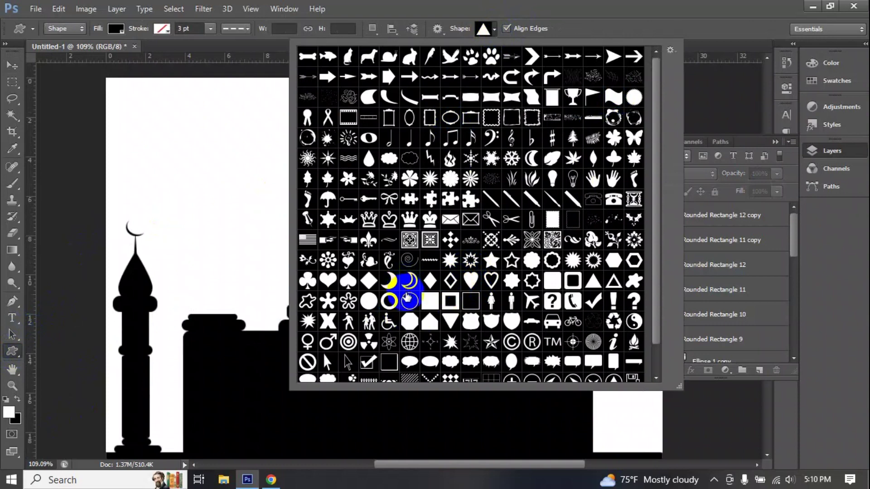
- Draw a large raindrop dome over the central tiers and widen it with Ctrl+T
{"action": "scroll", "coordinate": [406, 295], "scroll_direction": "down", "scroll_amount": 2}
{"action": "scroll", "coordinate": [506, 277], "scroll_direction": "up", "scroll_amount": 1}
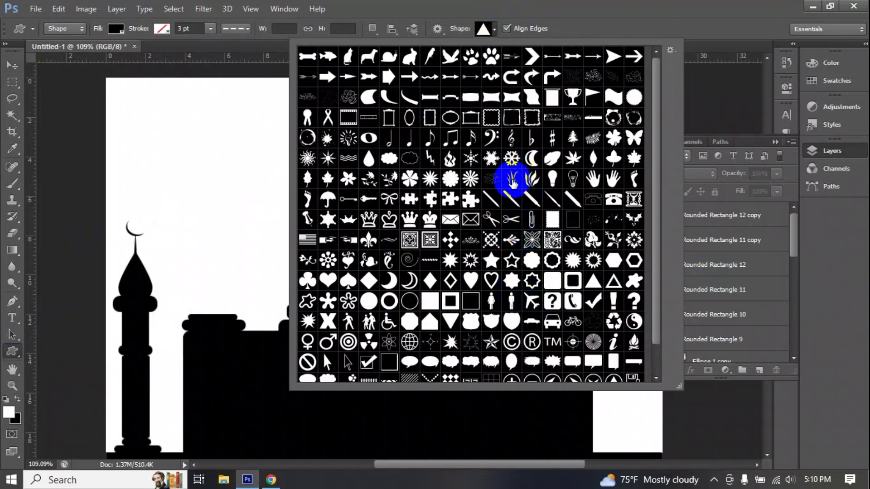
{"action": "double_click", "coordinate": [369, 158]}
{"action": "left_click_drag", "start_coordinate": [389, 269], "coordinate": [517, 128]}
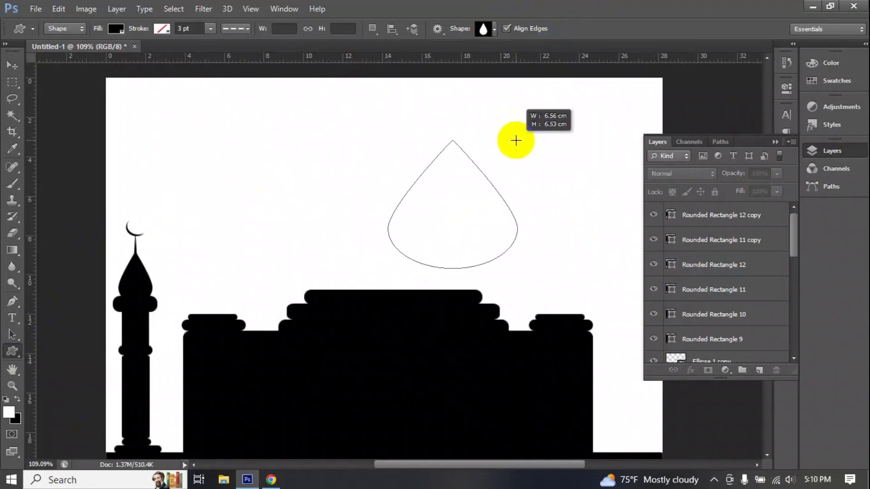
{"action": "left_click", "coordinate": [20, 71]}
{"action": "left_click_drag", "start_coordinate": [467, 179], "coordinate": [408, 218]}
{"action": "key", "text": "ctrl+t"}
{"action": "left_click_drag", "start_coordinate": [458, 252], "coordinate": [482, 253]}
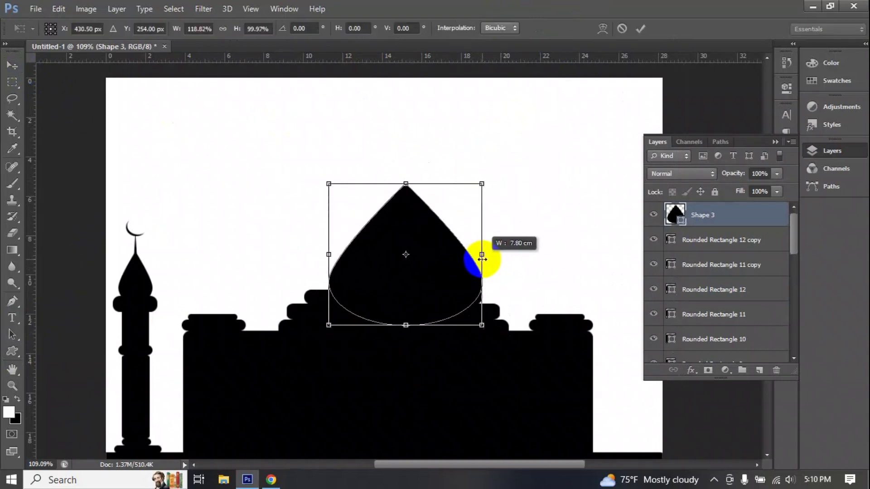
{"action": "left_click_drag", "start_coordinate": [329, 254], "coordinate": [316, 255]}
{"action": "left_click", "coordinate": [640, 28]}
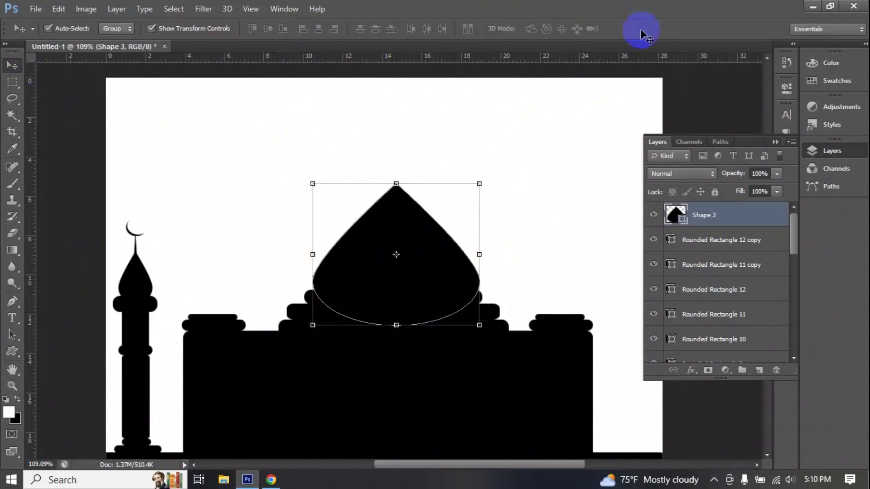
- Add a smaller teardrop dome on the left wing and a copy on the right wing
{"action": "left_click", "coordinate": [533, 186]}
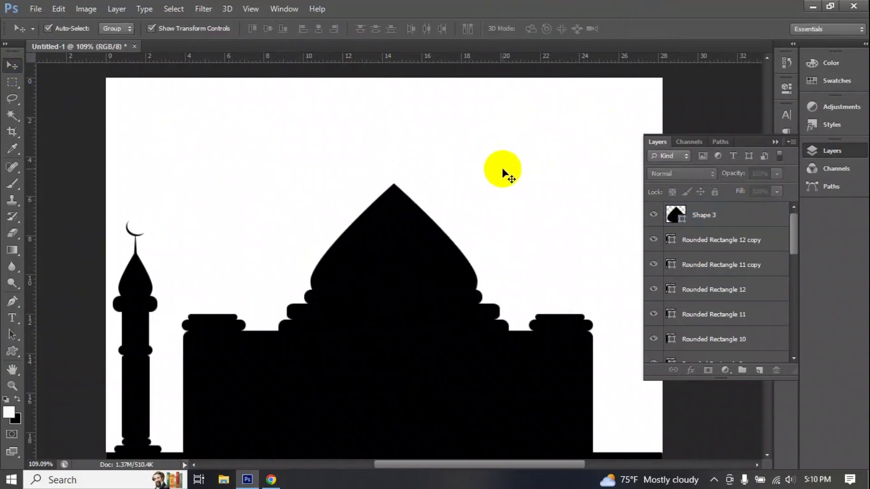
{"action": "left_click", "coordinate": [13, 351]}
{"action": "mouse_move", "coordinate": [233, 285]}
{"action": "left_mouse_down"}
{"action": "mouse_move", "coordinate": [235, 230]}
{"action": "mouse_move", "coordinate": [219, 304]}
{"action": "mouse_move", "coordinate": [240, 300]}
{"action": "mouse_move", "coordinate": [193, 301]}
{"action": "mouse_move", "coordinate": [365, 291]}
{"action": "mouse_move", "coordinate": [575, 305]}
{"action": "left_mouse_up"}
{"action": "key", "text": "v"}
{"action": "left_click", "coordinate": [253, 184]}
{"action": "left_click", "coordinate": [215, 299]}
{"action": "left_click", "coordinate": [641, 28]}
{"action": "key", "text": "Return"}
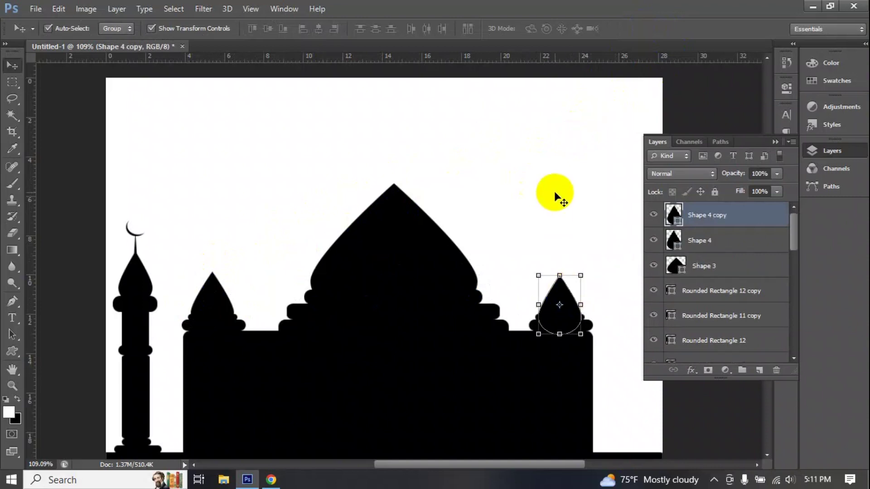
{"action": "left_click", "coordinate": [550, 199]}
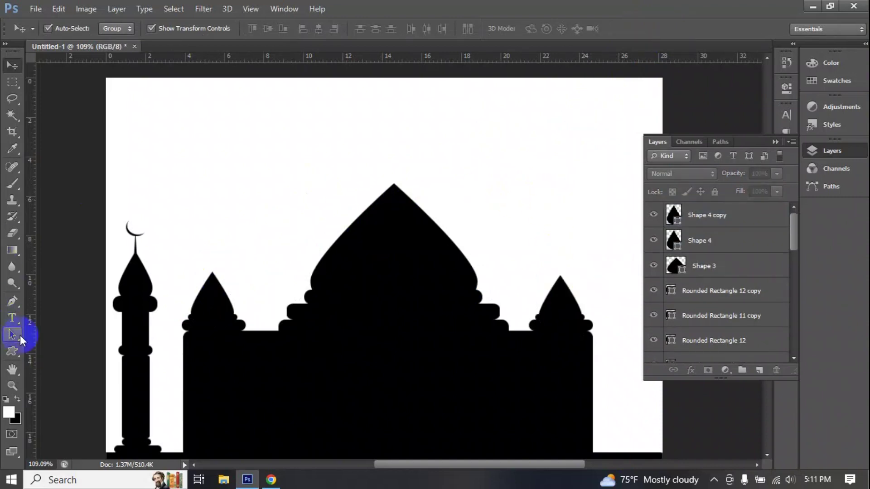
- Select the minaret crescent's layer and try enlarging it, then cancel the transform
{"action": "left_click", "coordinate": [12, 351]}
{"action": "left_click", "coordinate": [700, 293]}
{"action": "scroll", "coordinate": [700, 292], "scroll_direction": "down", "scroll_amount": 3}
{"action": "left_click", "coordinate": [728, 294]}
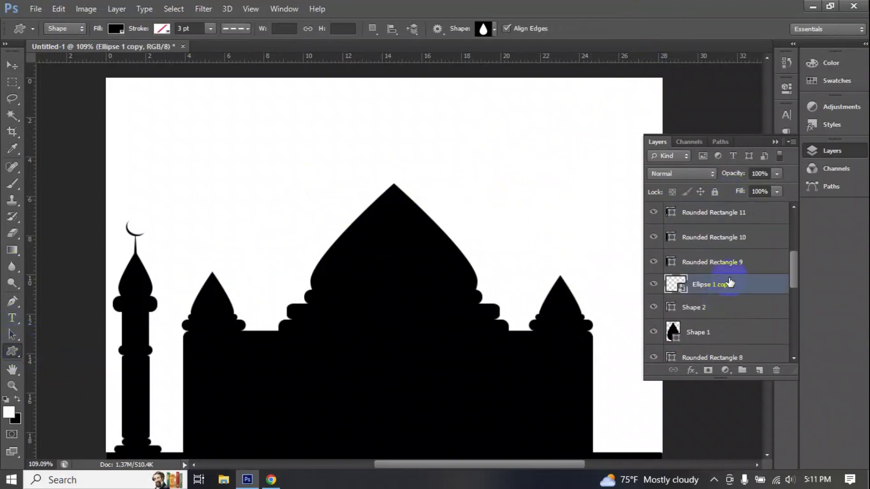
{"action": "left_click", "coordinate": [17, 65]}
{"action": "key", "text": "ctrl+t"}
{"action": "left_click", "coordinate": [619, 29]}
{"action": "key", "text": "ctrl+t"}
{"action": "left_click_drag", "start_coordinate": [149, 236], "coordinate": [212, 269]}
{"action": "left_click", "coordinate": [619, 29]}
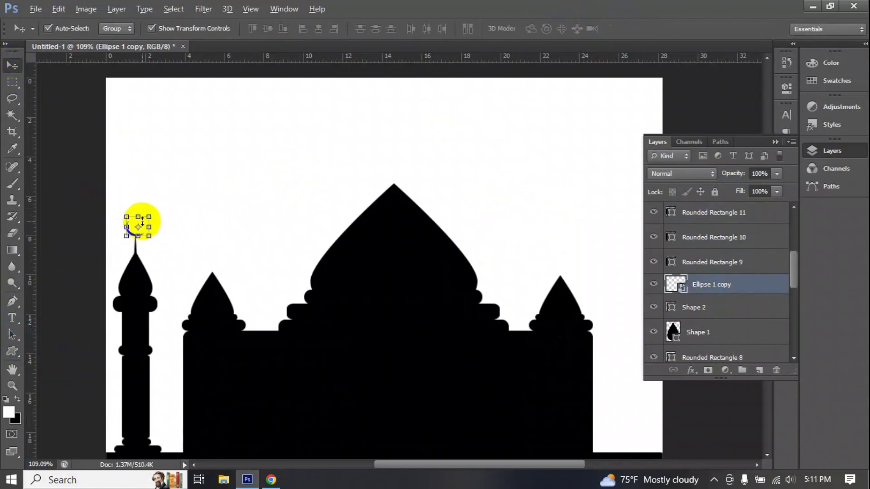
- Duplicate the crescent and enlarge the copy atop the central dome
{"action": "left_click_drag", "start_coordinate": [711, 284], "coordinate": [760, 368]}
{"action": "mouse_move", "coordinate": [146, 224]}
{"action": "left_mouse_down"}
{"action": "mouse_move", "coordinate": [396, 128]}
{"action": "mouse_move", "coordinate": [460, 194]}
{"action": "left_mouse_up"}
{"action": "left_click_drag", "start_coordinate": [433, 147], "coordinate": [423, 140]}
{"action": "key", "text": "Return"}
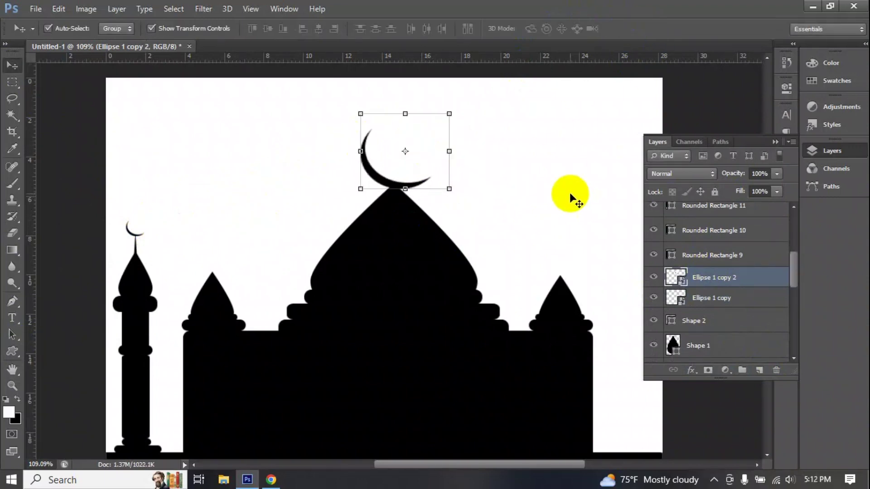
- Shrink a crescent copy to about 44% on the left dome and copy it onto the right dome
{"action": "left_click_drag", "start_coordinate": [774, 347], "coordinate": [760, 371]}
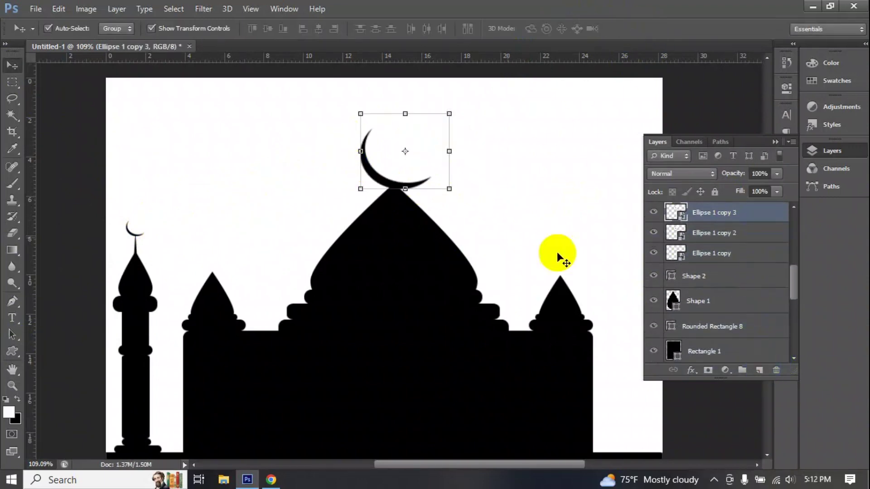
{"action": "left_click_drag", "start_coordinate": [377, 170], "coordinate": [214, 179]}
{"action": "key", "text": "ctrl+t"}
{"action": "mouse_move", "coordinate": [202, 121]}
{"action": "left_mouse_down"}
{"action": "mouse_move", "coordinate": [257, 173]}
{"action": "mouse_move", "coordinate": [211, 270]}
{"action": "left_mouse_up"}
{"action": "double_click", "coordinate": [211, 271]}
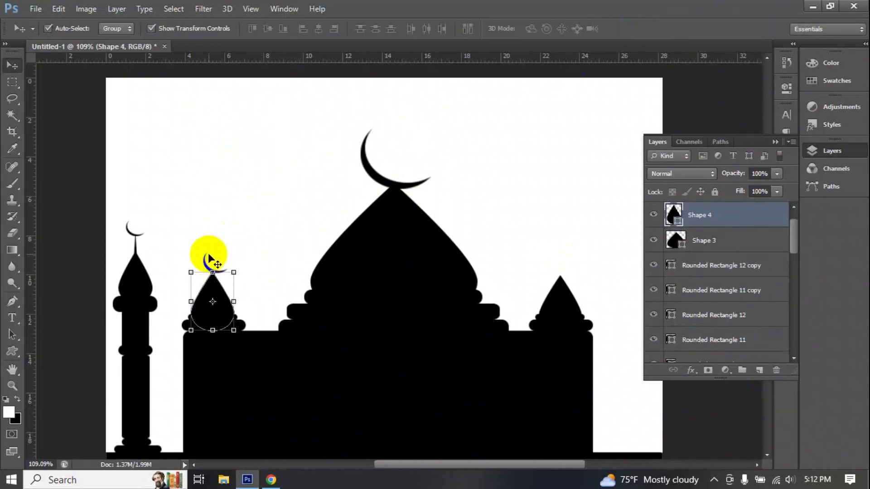
{"action": "left_click_drag", "start_coordinate": [208, 268], "coordinate": [556, 270]}
{"action": "left_click", "coordinate": [487, 159]}
- Draw a black rounded rectangle and position it beside the central dome
{"action": "right_click", "coordinate": [12, 349]}
{"action": "left_click", "coordinate": [77, 351]}
{"action": "left_click_drag", "start_coordinate": [538, 113], "coordinate": [609, 238]}
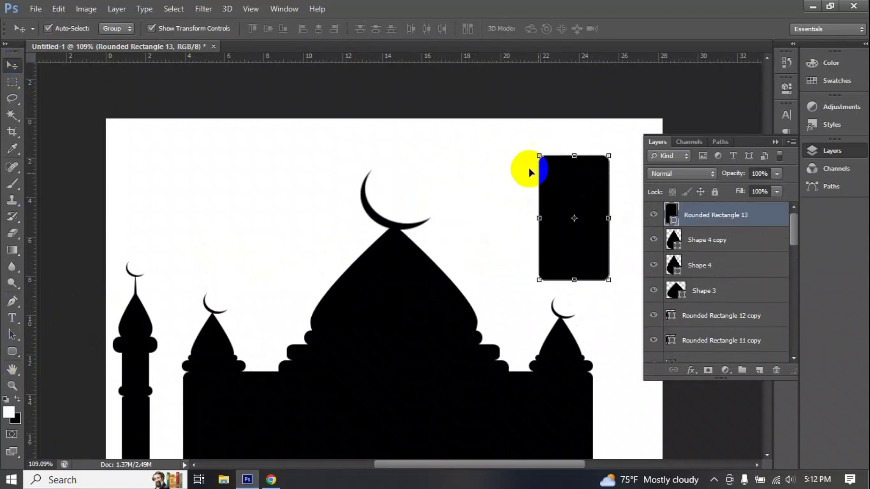
{"action": "left_click_drag", "start_coordinate": [580, 193], "coordinate": [506, 207]}
- Draw an ellipse over the rectangle's top and resize it to the rectangle's width
{"action": "right_click", "coordinate": [12, 352]}
{"action": "left_click", "coordinate": [77, 363]}
{"action": "left_click_drag", "start_coordinate": [475, 125], "coordinate": [539, 261]}
{"action": "key", "text": "ctrl+t"}
{"action": "left_click_drag", "start_coordinate": [538, 192], "coordinate": [528, 188]}
{"action": "left_click_drag", "start_coordinate": [474, 193], "coordinate": [471, 195]}
{"action": "left_click", "coordinate": [536, 193]}
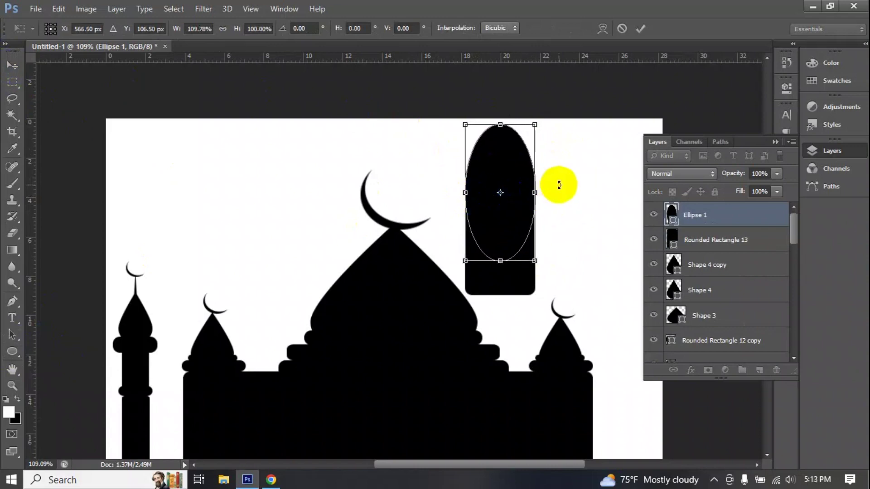
{"action": "left_click", "coordinate": [640, 29]}
- Fill the ellipse and the rounded rectangle with bright yellow
{"action": "left_click", "coordinate": [542, 242]}
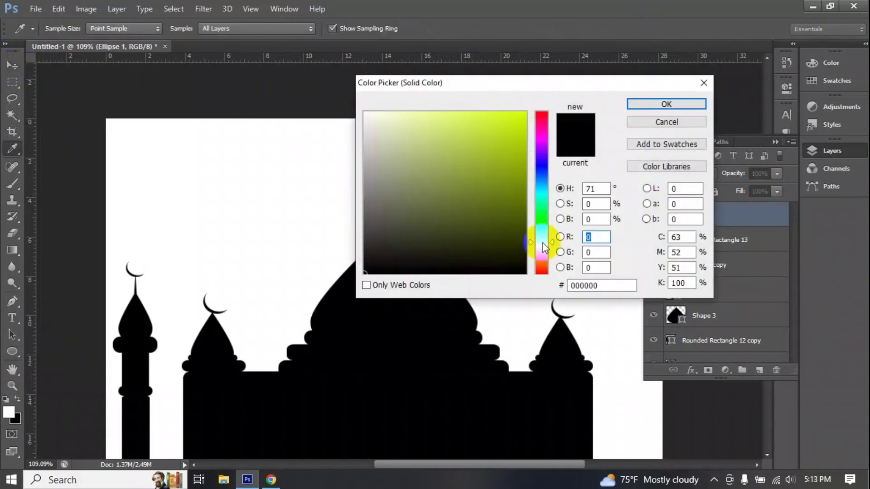
{"action": "left_click", "coordinate": [526, 114]}
{"action": "left_click", "coordinate": [666, 104]}
{"action": "double_click", "coordinate": [672, 237]}
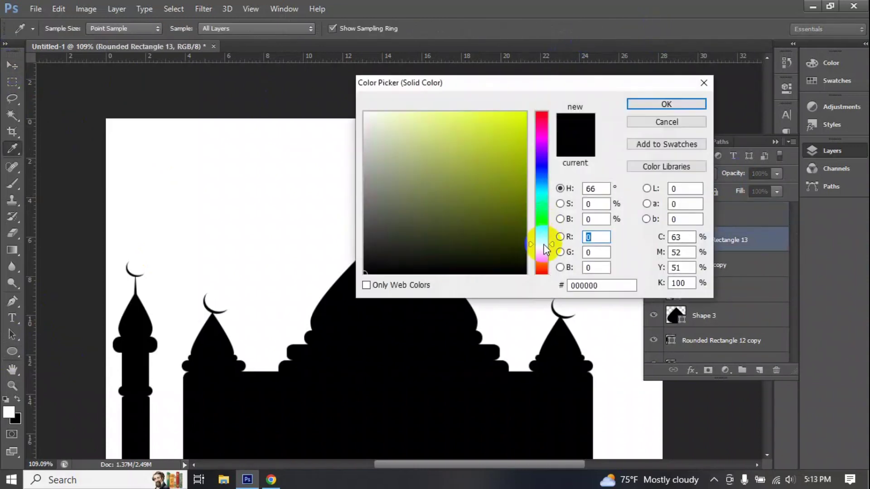
{"action": "left_click", "coordinate": [525, 113]}
{"action": "left_click", "coordinate": [666, 103]}
- Match the ellipse fill exactly to the rectangle's yellow by sampling it
{"action": "double_click", "coordinate": [672, 213]}
{"action": "left_click_drag", "start_coordinate": [536, 83], "coordinate": [264, 65]}
{"action": "type", "text": "204"}
{"action": "left_click", "coordinate": [514, 268]}
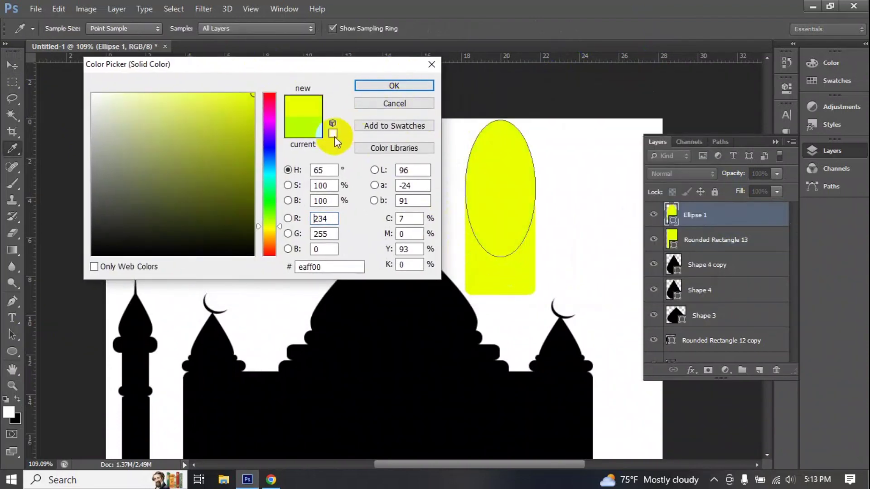
{"action": "left_click", "coordinate": [397, 88]}
{"action": "double_click", "coordinate": [672, 238]}
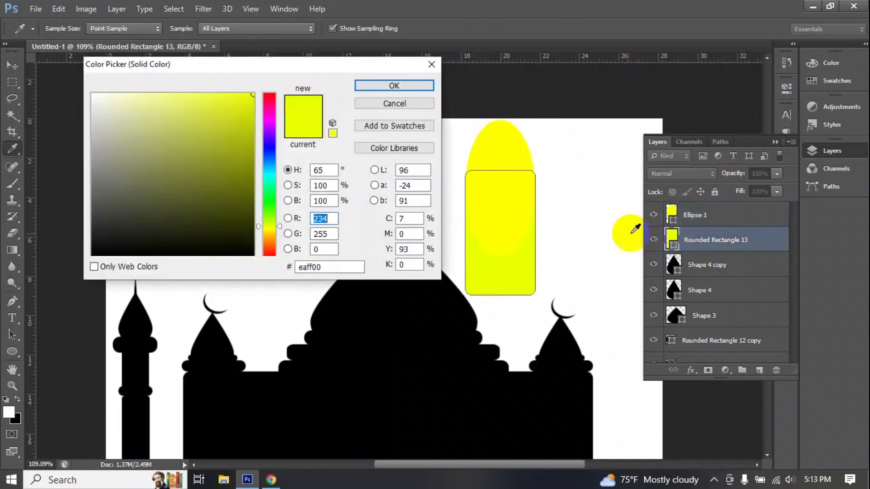
{"action": "key", "text": "Return"}
- Convert both shapes into one Smart Object arch and scale it smaller
{"action": "key", "text": "v"}
{"action": "left_click", "coordinate": [724, 214], "text": "shift"}
{"action": "right_click", "coordinate": [723, 231]}
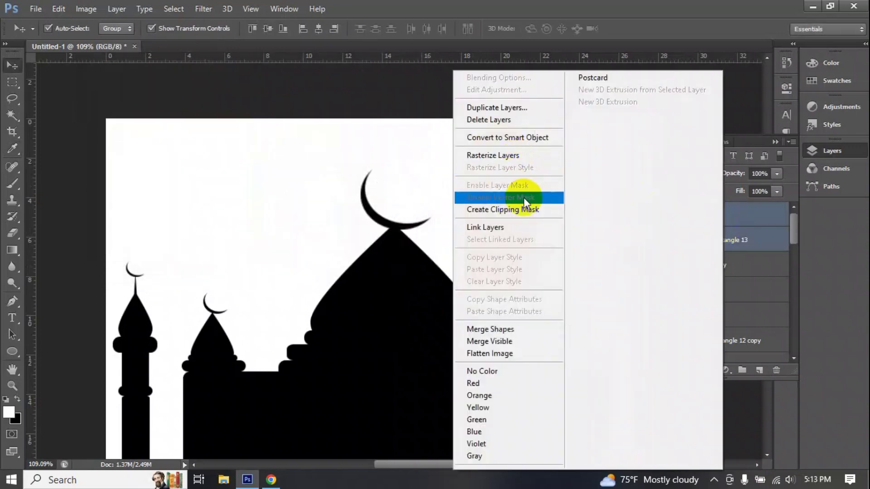
{"action": "left_click", "coordinate": [523, 136]}
{"action": "left_click_drag", "start_coordinate": [465, 120], "coordinate": [496, 196]}
{"action": "key", "text": "Return"}
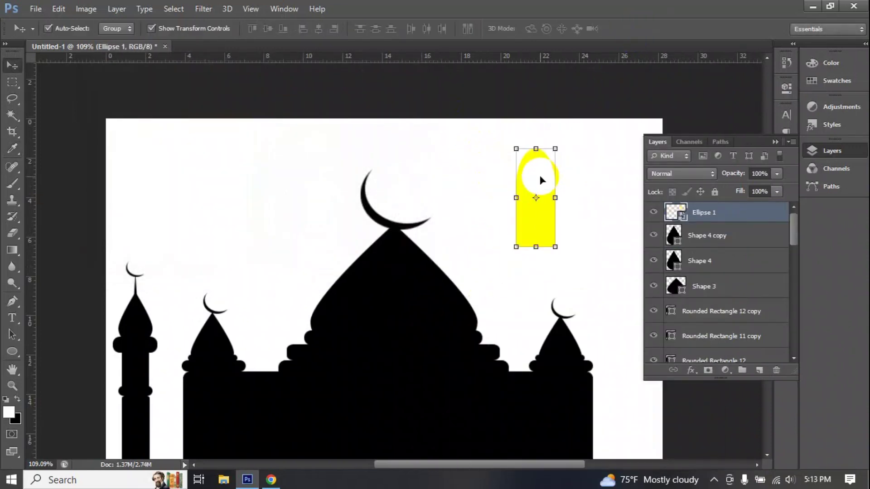
- Resize the tall yellow arch and commit its new size
{"action": "scroll", "coordinate": [540, 173], "scroll_direction": "down", "scroll_amount": 2}
{"action": "left_click_drag", "start_coordinate": [534, 132], "coordinate": [152, 134]}
{"action": "mouse_move", "coordinate": [132, 97]}
{"action": "left_mouse_down"}
{"action": "mouse_move", "coordinate": [129, 119]}
{"action": "mouse_move", "coordinate": [186, 146]}
{"action": "left_mouse_up"}
{"action": "left_click", "coordinate": [640, 29]}
{"action": "scroll", "coordinate": [159, 247], "scroll_direction": "up", "scroll_amount": 3}
- Place a shrunken arch copy centred on the small left dome
{"action": "mouse_move", "coordinate": [347, 126]}
{"action": "left_mouse_down"}
{"action": "mouse_move", "coordinate": [418, 122]}
{"action": "mouse_move", "coordinate": [327, 156]}
{"action": "left_mouse_up"}
{"action": "mouse_move", "coordinate": [305, 116]}
{"action": "left_mouse_down"}
{"action": "mouse_move", "coordinate": [344, 216]}
{"action": "mouse_move", "coordinate": [231, 327]}
{"action": "left_mouse_up"}
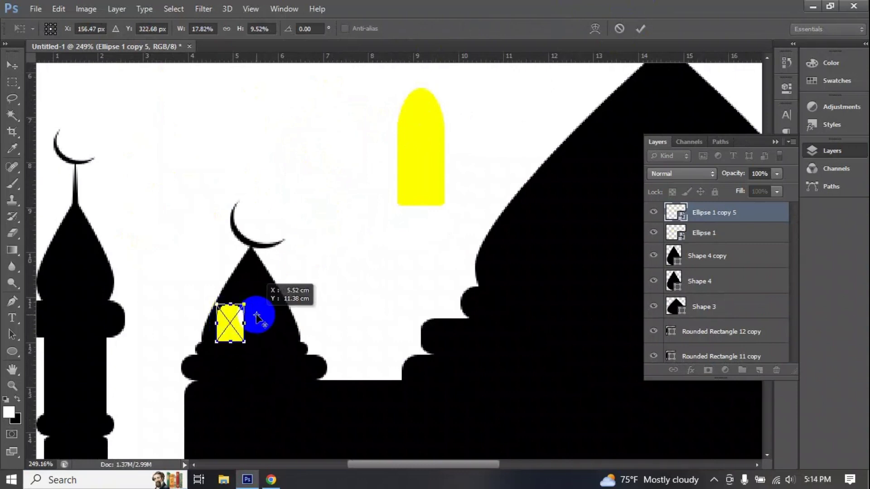
{"action": "key", "text": "Return"}
{"action": "left_click_drag", "start_coordinate": [234, 317], "coordinate": [268, 317]}
{"action": "left_click", "coordinate": [341, 272], "text": "alt"}
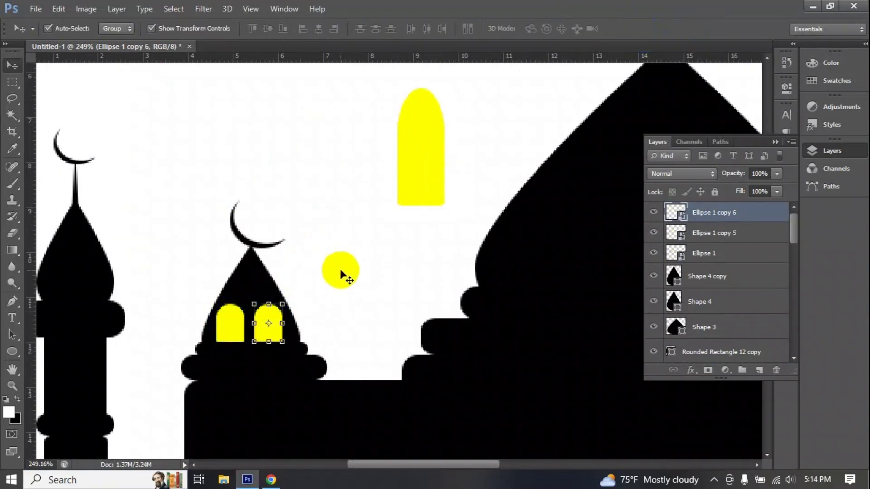
{"action": "key", "text": "Delete"}
{"action": "left_click_drag", "start_coordinate": [230, 320], "coordinate": [251, 320]}
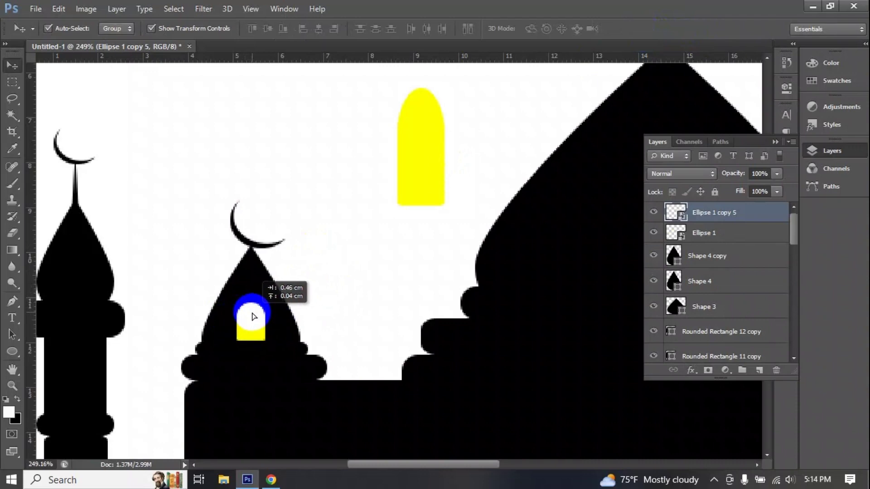
- Copy the tall arch onto the left minaret and shrink it to fit
{"action": "left_click_drag", "start_coordinate": [422, 140], "coordinate": [122, 194]}
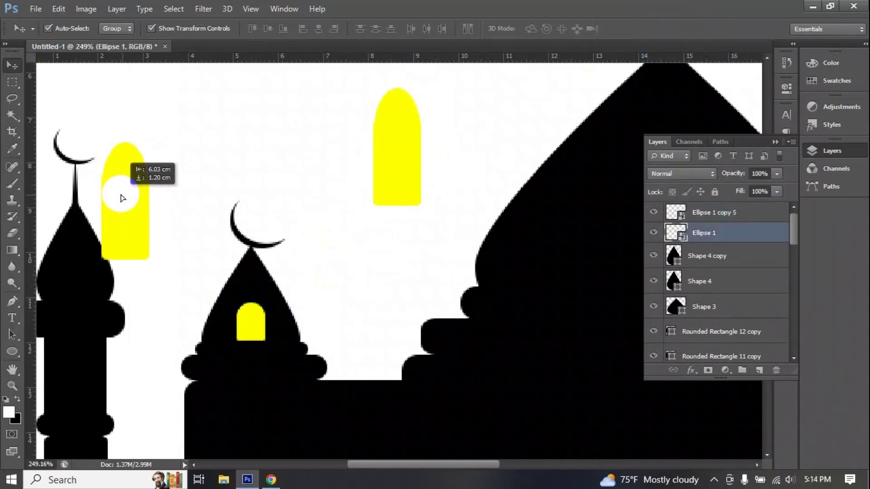
{"action": "scroll", "coordinate": [123, 194], "scroll_direction": "down", "scroll_amount": 2}
{"action": "key", "text": "ctrl+t"}
{"action": "mouse_move", "coordinate": [123, 117]}
{"action": "left_mouse_down"}
{"action": "mouse_move", "coordinate": [154, 188]}
{"action": "mouse_move", "coordinate": [75, 335]}
{"action": "left_mouse_up"}
{"action": "left_click", "coordinate": [641, 29]}
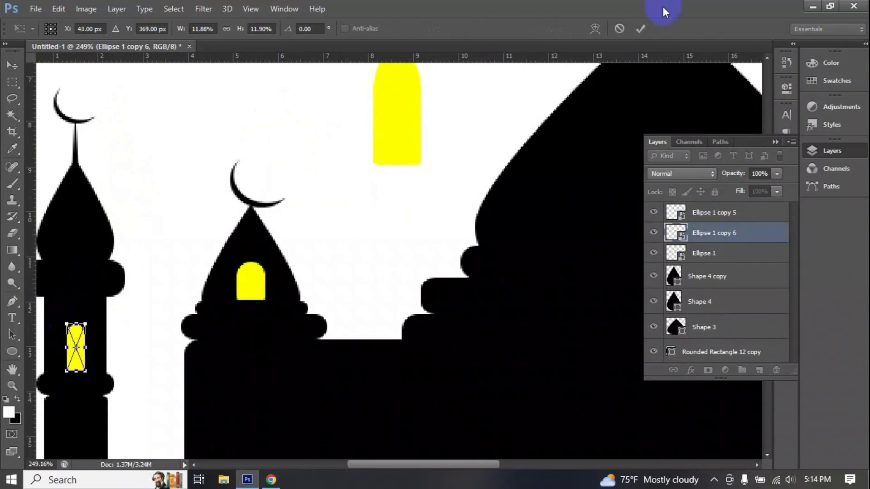
- Add more small arched windows down the left minaret
{"action": "left_click", "coordinate": [267, 284]}
{"action": "left_click_drag", "start_coordinate": [258, 277], "coordinate": [89, 288]}
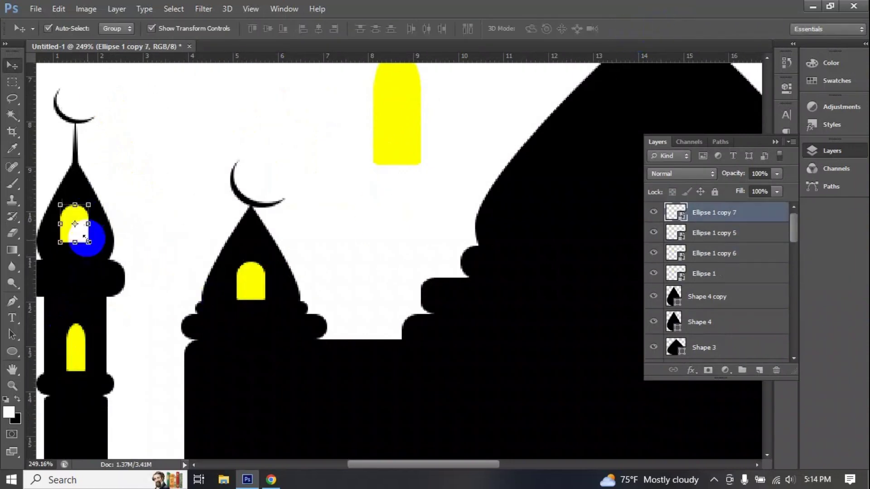
{"action": "scroll", "coordinate": [89, 288], "scroll_direction": "down", "scroll_amount": 3}
{"action": "left_click_drag", "start_coordinate": [77, 145], "coordinate": [73, 399]}
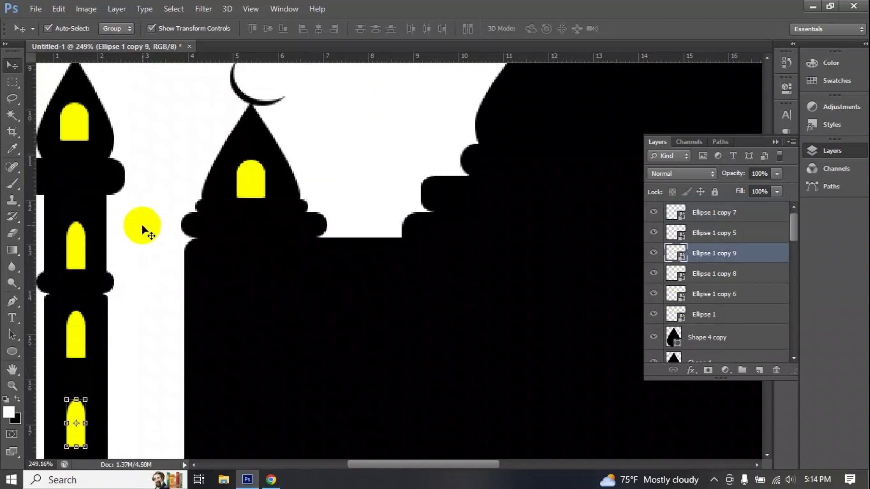
- Shrink an arch copy onto the central dome and repeat it across in a row
{"action": "scroll", "coordinate": [140, 230], "scroll_direction": "up", "scroll_amount": 5}
{"action": "left_click_drag", "start_coordinate": [364, 465], "coordinate": [403, 466]}
{"action": "scroll", "coordinate": [229, 226], "scroll_direction": "up", "scroll_amount": 3}
{"action": "mouse_move", "coordinate": [229, 227]}
{"action": "left_mouse_down"}
{"action": "mouse_move", "coordinate": [350, 248]}
{"action": "mouse_move", "coordinate": [169, 120]}
{"action": "mouse_move", "coordinate": [375, 267]}
{"action": "left_mouse_up"}
{"action": "key", "text": "ctrl+t"}
{"action": "mouse_move", "coordinate": [392, 355]}
{"action": "left_mouse_down"}
{"action": "mouse_move", "coordinate": [382, 305]}
{"action": "mouse_move", "coordinate": [357, 323]}
{"action": "mouse_move", "coordinate": [398, 287]}
{"action": "mouse_move", "coordinate": [602, 286]}
{"action": "mouse_move", "coordinate": [626, 314]}
{"action": "left_mouse_up"}
{"action": "left_click", "coordinate": [641, 29]}
{"action": "left_click_drag", "start_coordinate": [512, 465], "coordinate": [530, 464]}
{"action": "mouse_move", "coordinate": [78, 125]}
{"action": "left_mouse_down"}
{"action": "mouse_move", "coordinate": [314, 361]}
{"action": "mouse_move", "coordinate": [223, 237]}
{"action": "left_mouse_up"}
{"action": "scroll", "coordinate": [305, 299], "scroll_direction": "down", "scroll_amount": 3}
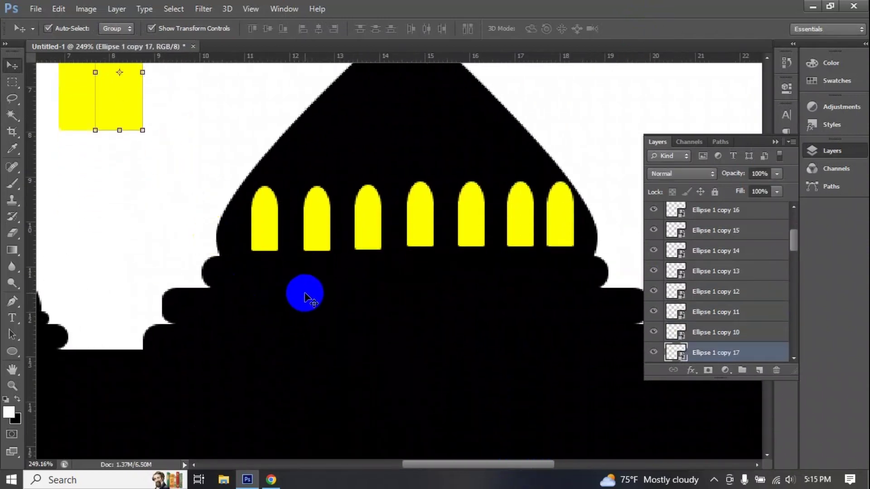
- Shrink an arch onto the dome's base tier and copy it rightward in a row
{"action": "mouse_move", "coordinate": [265, 217]}
{"action": "left_mouse_down"}
{"action": "mouse_move", "coordinate": [237, 277]}
{"action": "mouse_move", "coordinate": [213, 290]}
{"action": "mouse_move", "coordinate": [253, 297]}
{"action": "mouse_move", "coordinate": [221, 320]}
{"action": "left_mouse_up"}
{"action": "key", "text": "ctrl+t"}
{"action": "left_click", "coordinate": [641, 30]}
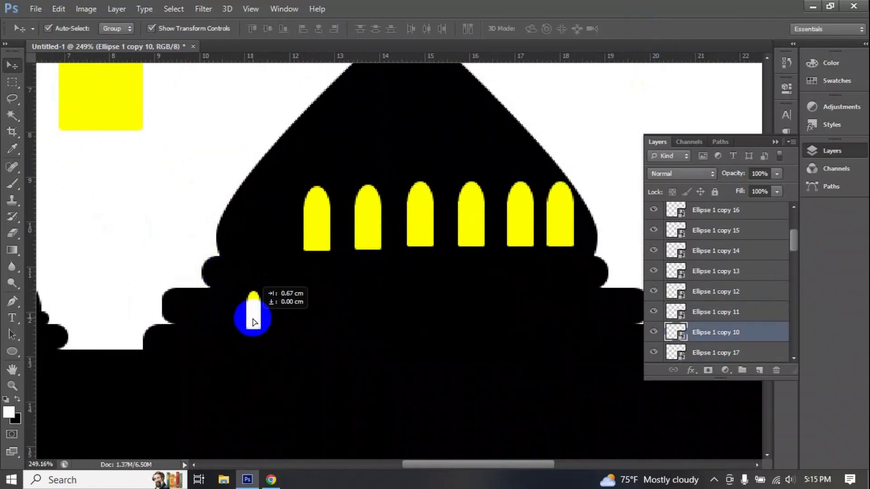
{"action": "left_click_drag", "start_coordinate": [223, 319], "coordinate": [471, 319]}
{"action": "left_click", "coordinate": [622, 26]}
{"action": "left_click_drag", "start_coordinate": [472, 319], "coordinate": [525, 317]}
{"action": "mouse_move", "coordinate": [526, 317]}
{"action": "left_mouse_down"}
{"action": "mouse_move", "coordinate": [572, 301]}
{"action": "mouse_move", "coordinate": [585, 307]}
{"action": "left_mouse_up"}
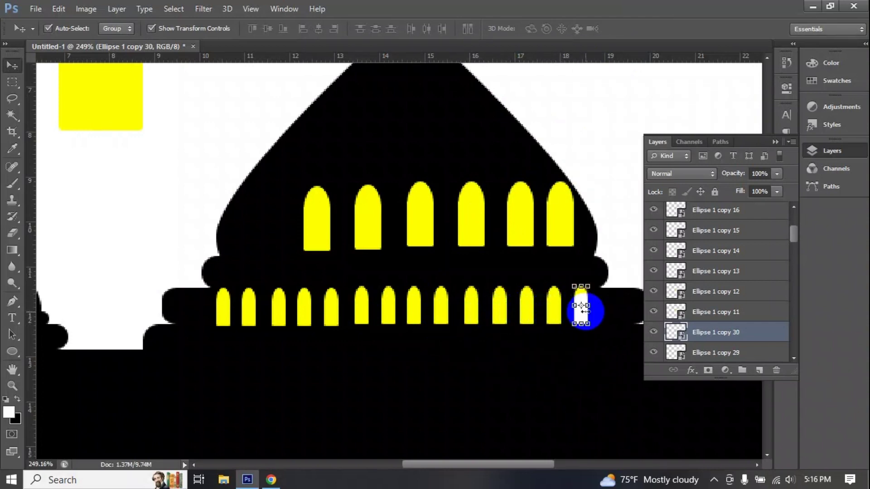
- Delete the upper row of larger dome arches and zoom out
{"action": "left_click", "coordinate": [558, 237]}
{"action": "key", "text": "Delete"}
{"action": "key", "text": "Delete"}
{"action": "key", "text": "Delete"}
{"action": "key", "text": "Delete"}
{"action": "key", "text": "Delete"}
{"action": "key", "text": "Delete"}
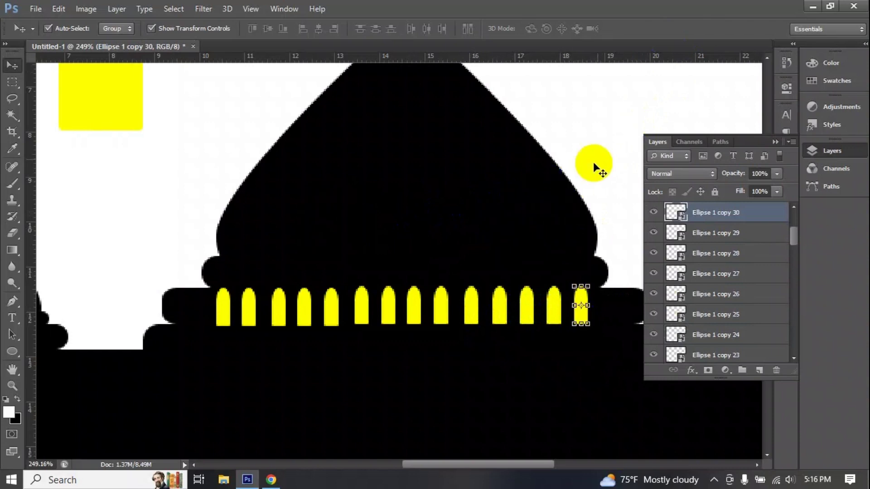
{"action": "scroll", "coordinate": [284, 356], "scroll_direction": "down", "scroll_amount": 2}
{"action": "scroll", "coordinate": [274, 365], "scroll_direction": "down", "scroll_amount": 2}
{"action": "scroll", "coordinate": [274, 365], "scroll_direction": "down", "scroll_amount": 1}
{"action": "left_click_drag", "start_coordinate": [181, 150], "coordinate": [137, 399]}
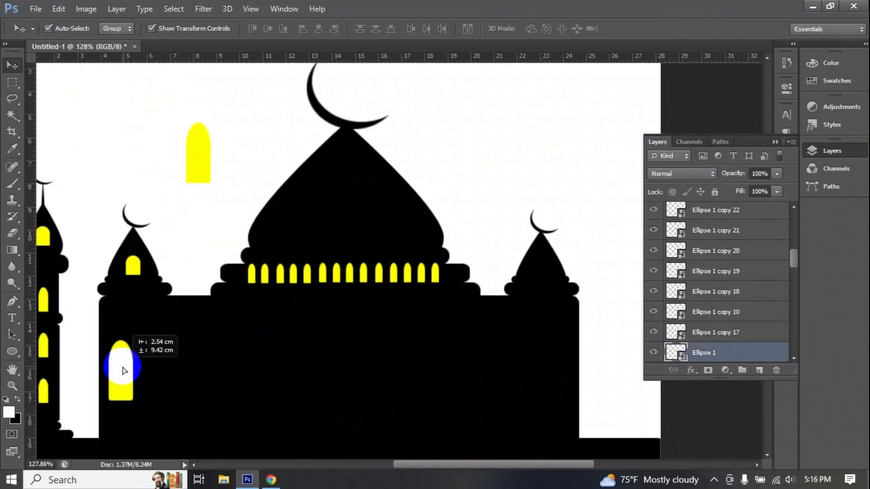
- Duplicate the wall window across the main wall and nudge the copies to even spacing
{"action": "mouse_move", "coordinate": [138, 397]}
{"action": "left_mouse_down"}
{"action": "mouse_move", "coordinate": [257, 382]}
{"action": "mouse_move", "coordinate": [553, 369]}
{"action": "left_mouse_up"}
{"action": "scroll", "coordinate": [344, 315], "scroll_direction": "down", "scroll_amount": 3}
{"action": "left_click_drag", "start_coordinate": [501, 344], "coordinate": [506, 344]}
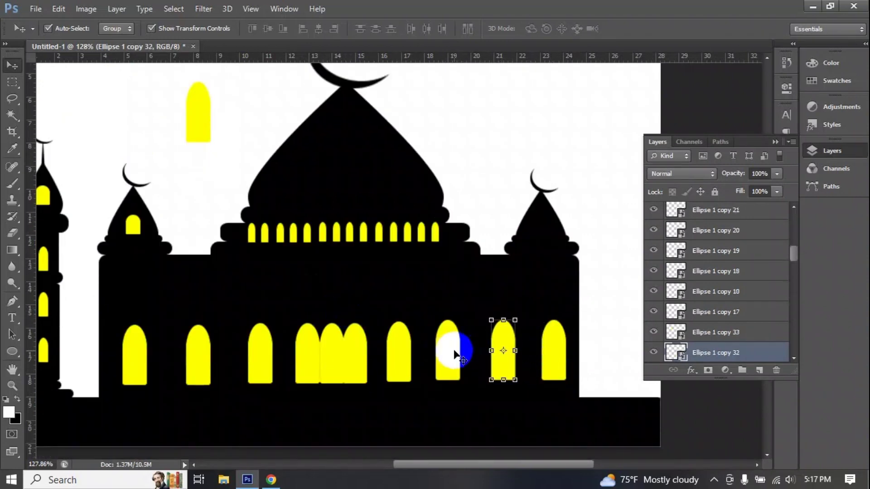
{"action": "left_click_drag", "start_coordinate": [450, 349], "coordinate": [453, 349]}
{"action": "left_click", "coordinate": [404, 349]}
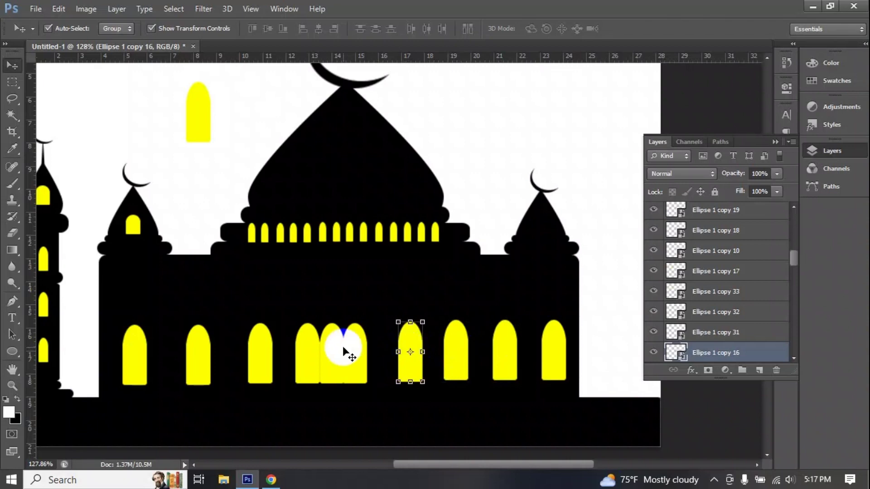
{"action": "left_click", "coordinate": [353, 348]}
{"action": "left_click_drag", "start_coordinate": [335, 348], "coordinate": [351, 348]}
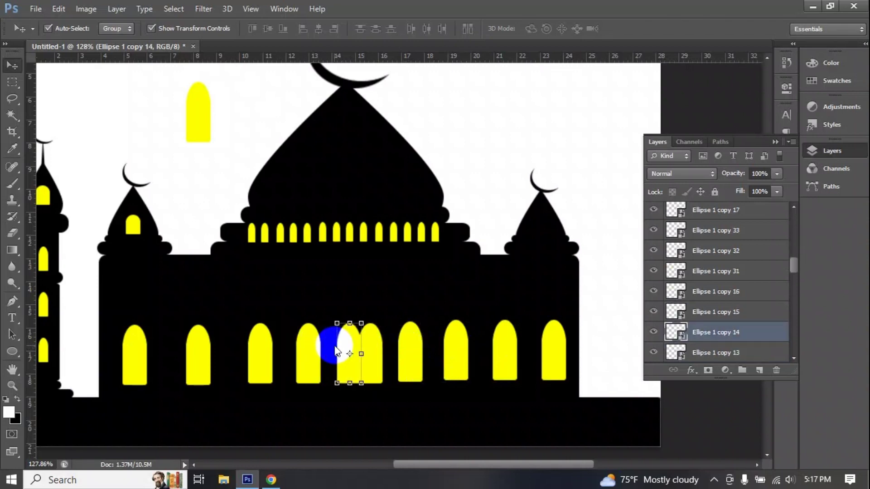
{"action": "left_click", "coordinate": [310, 351]}
{"action": "left_click_drag", "start_coordinate": [263, 352], "coordinate": [272, 352]}
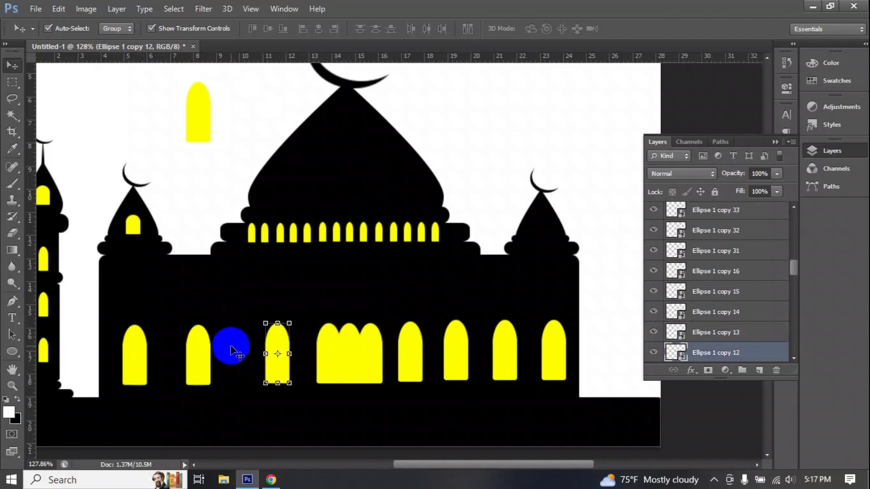
{"action": "left_click_drag", "start_coordinate": [196, 342], "coordinate": [203, 343]}
{"action": "mouse_move", "coordinate": [121, 349]}
{"action": "left_mouse_down"}
{"action": "mouse_move", "coordinate": [163, 348]}
{"action": "mouse_move", "coordinate": [117, 341]}
{"action": "left_mouse_up"}
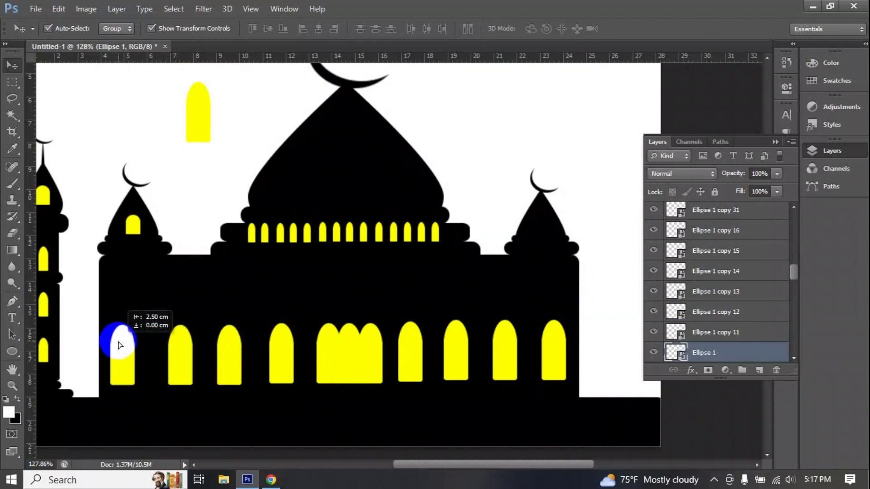
- Widen and heighten a central arch copy into a large yellow door, then resize the left minaret
{"action": "left_click_drag", "start_coordinate": [204, 120], "coordinate": [354, 319]}
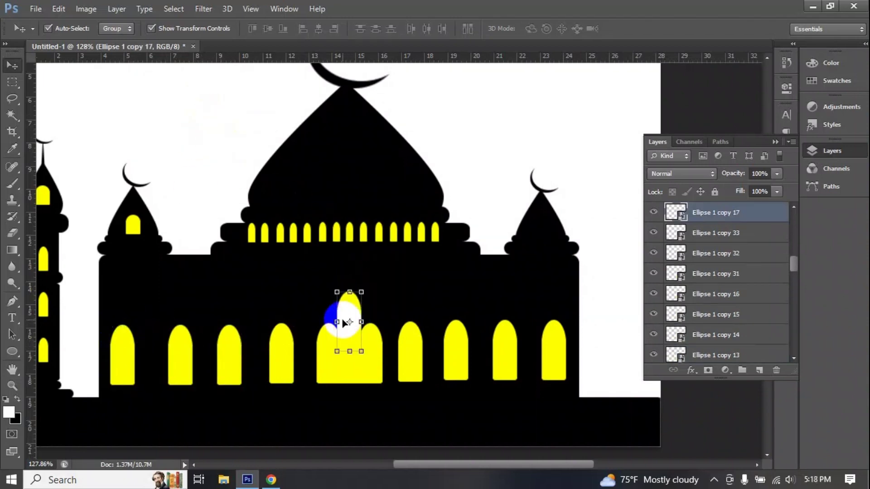
{"action": "key", "text": "ctrl+t"}
{"action": "left_click_drag", "start_coordinate": [336, 322], "coordinate": [318, 321]}
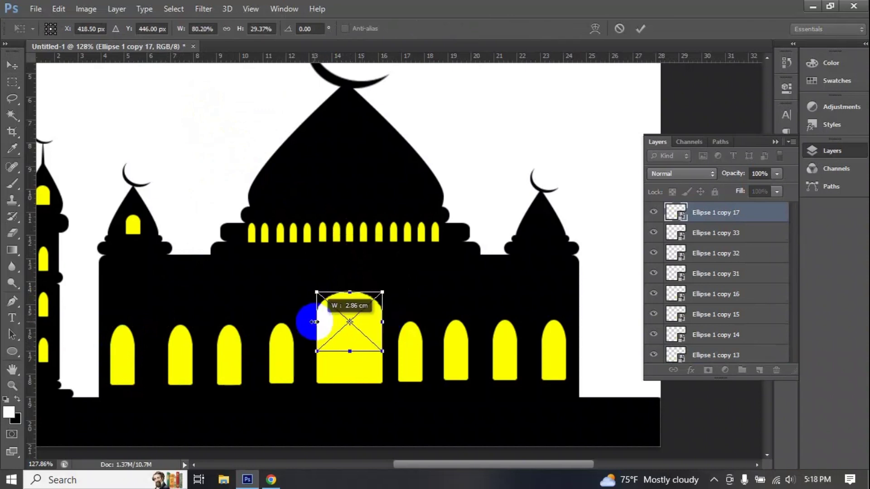
{"action": "left_click_drag", "start_coordinate": [349, 292], "coordinate": [349, 263]}
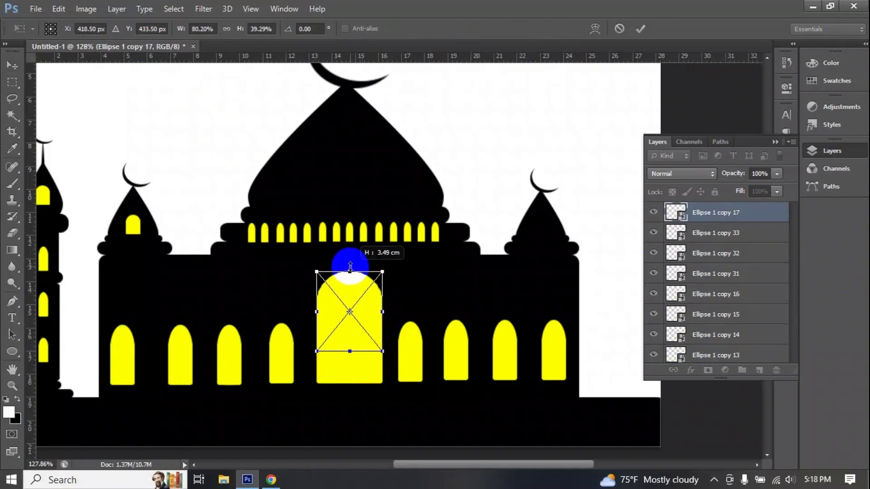
{"action": "left_click", "coordinate": [641, 29]}
{"action": "scroll", "coordinate": [544, 123], "scroll_direction": "down", "scroll_amount": 3}
{"action": "left_click_drag", "start_coordinate": [213, 281], "coordinate": [218, 373]}
- Commit the left minaret's size and copy it to the mosque's right side
{"action": "key", "text": "Return"}
{"action": "left_click_drag", "start_coordinate": [220, 341], "coordinate": [578, 342]}
{"action": "right_click", "coordinate": [711, 221]}
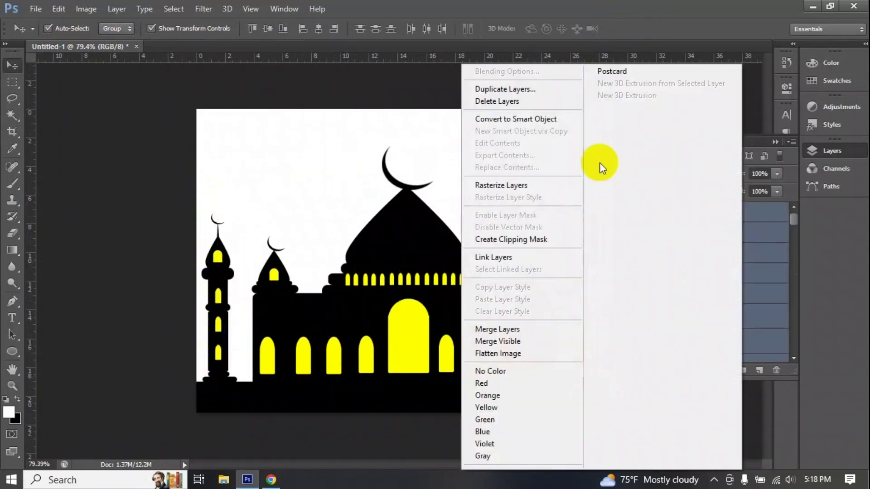
{"action": "key", "text": "Escape"}
- Copy the minaret beside the central dome and shrink it into a slender minaret
{"action": "mouse_move", "coordinate": [584, 321]}
{"action": "left_mouse_down"}
{"action": "mouse_move", "coordinate": [558, 271]}
{"action": "mouse_move", "coordinate": [499, 201]}
{"action": "left_mouse_up"}
{"action": "key", "text": "ctrl+t"}
{"action": "mouse_move", "coordinate": [472, 97]}
{"action": "left_mouse_down"}
{"action": "mouse_move", "coordinate": [498, 244]}
{"action": "mouse_move", "coordinate": [311, 245]}
{"action": "left_mouse_up"}
{"action": "left_click", "coordinate": [639, 30]}
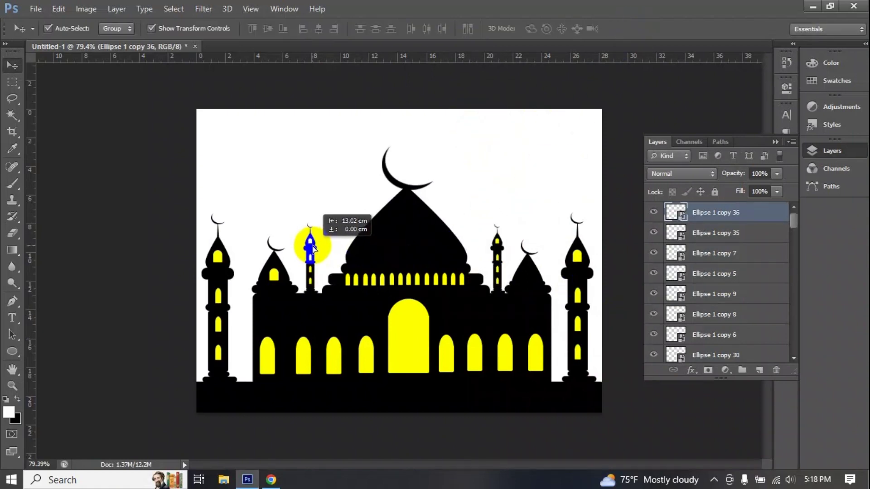